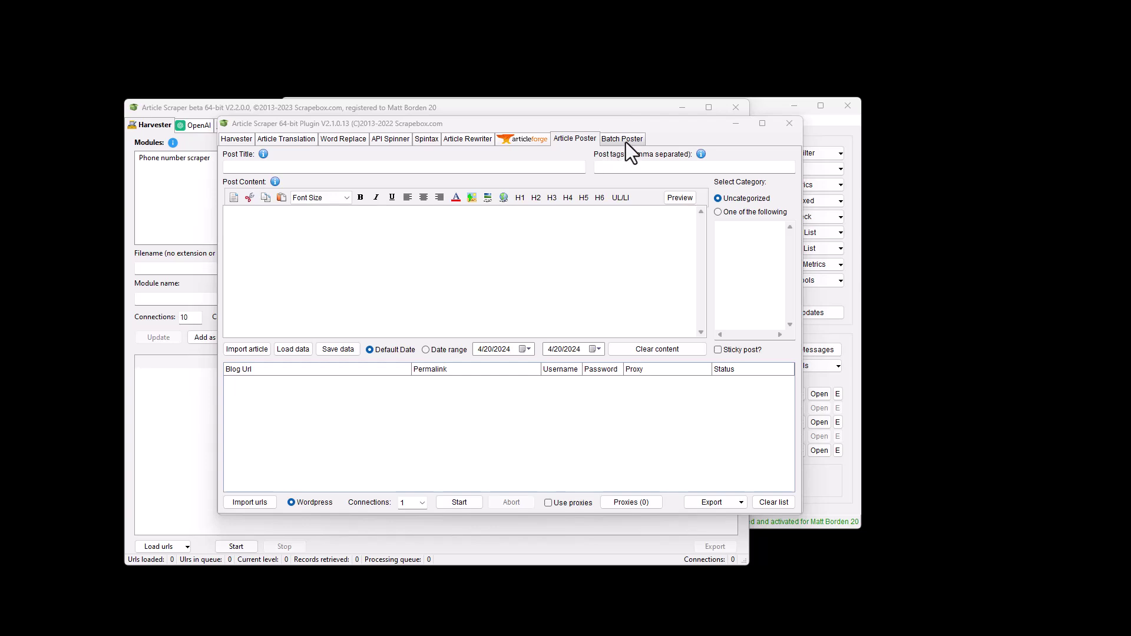
- Bring the Article Scraper beta window forward and preview its OpenAI and Harvester pages
click(151, 222)
click(201, 126)
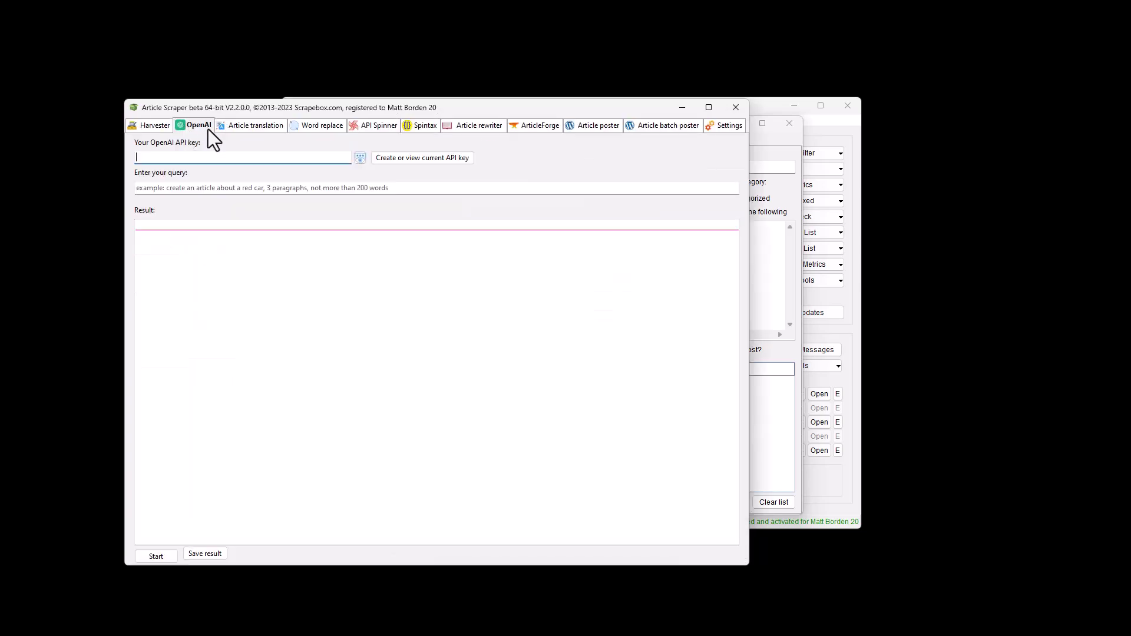
click(158, 126)
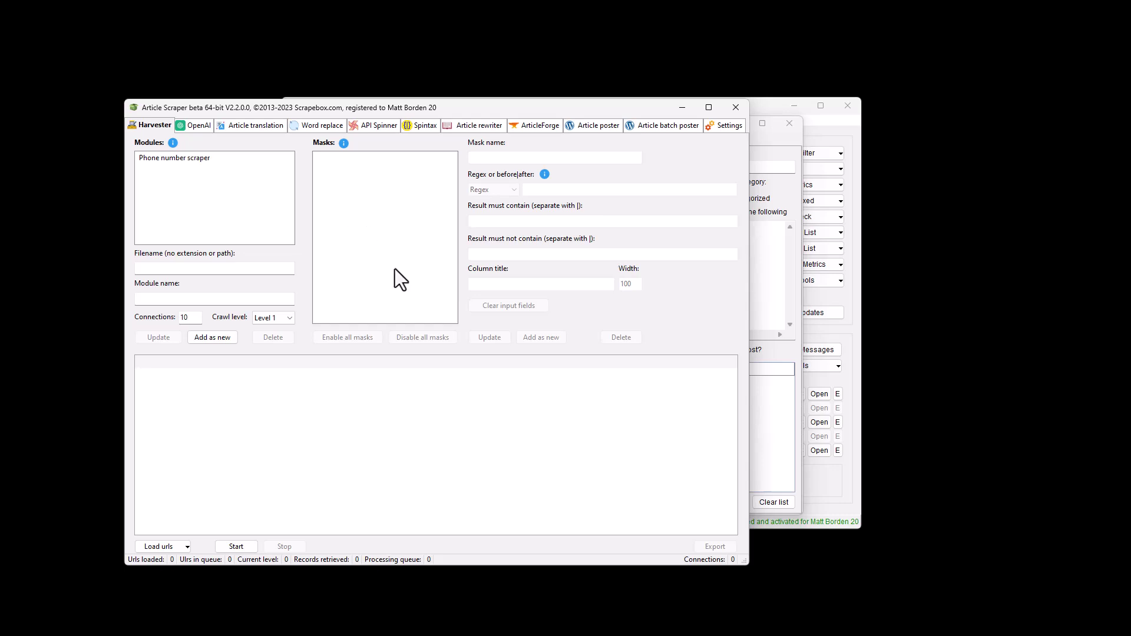
- Return to the older Article Scraper plugin window, then switch to the scrapebox.com homepage in Chrome
click(766, 220)
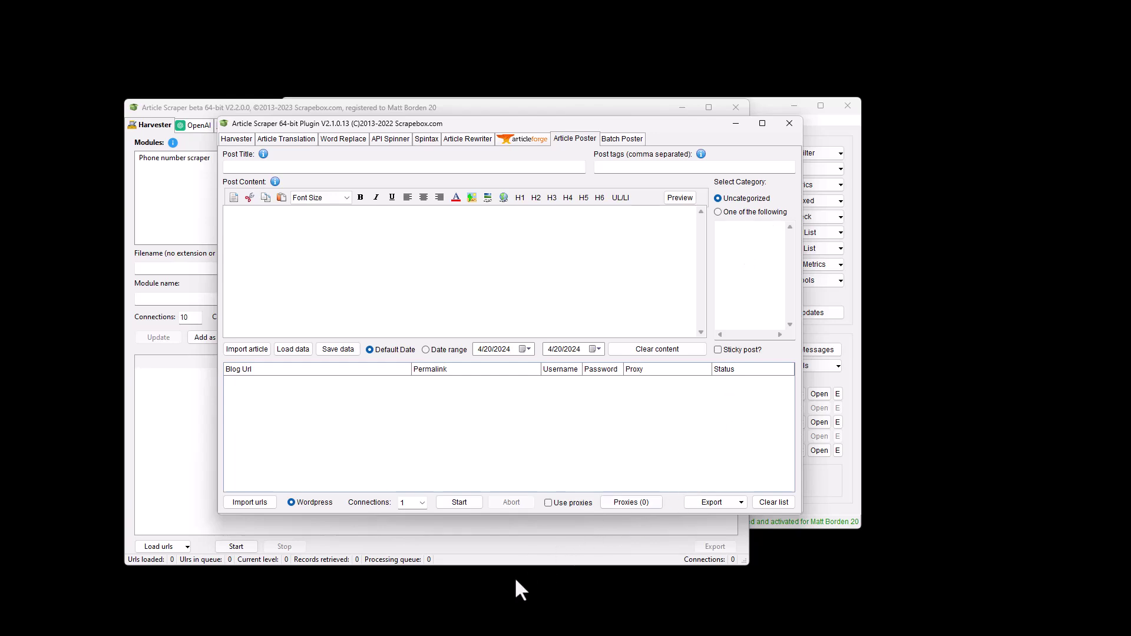
click(330, 50)
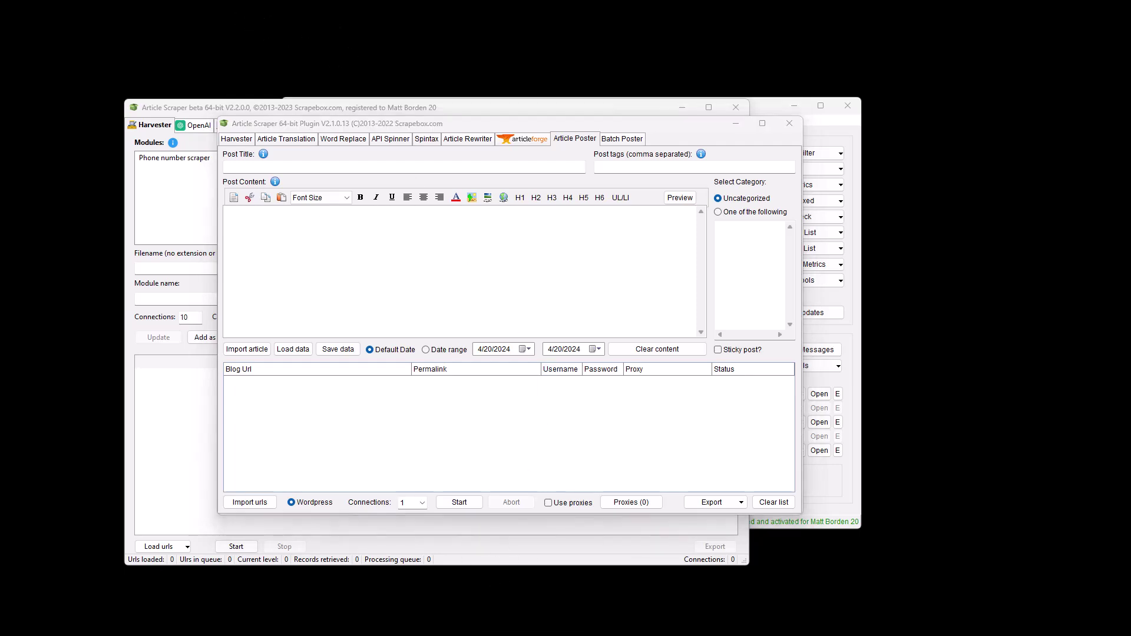
click(542, 625)
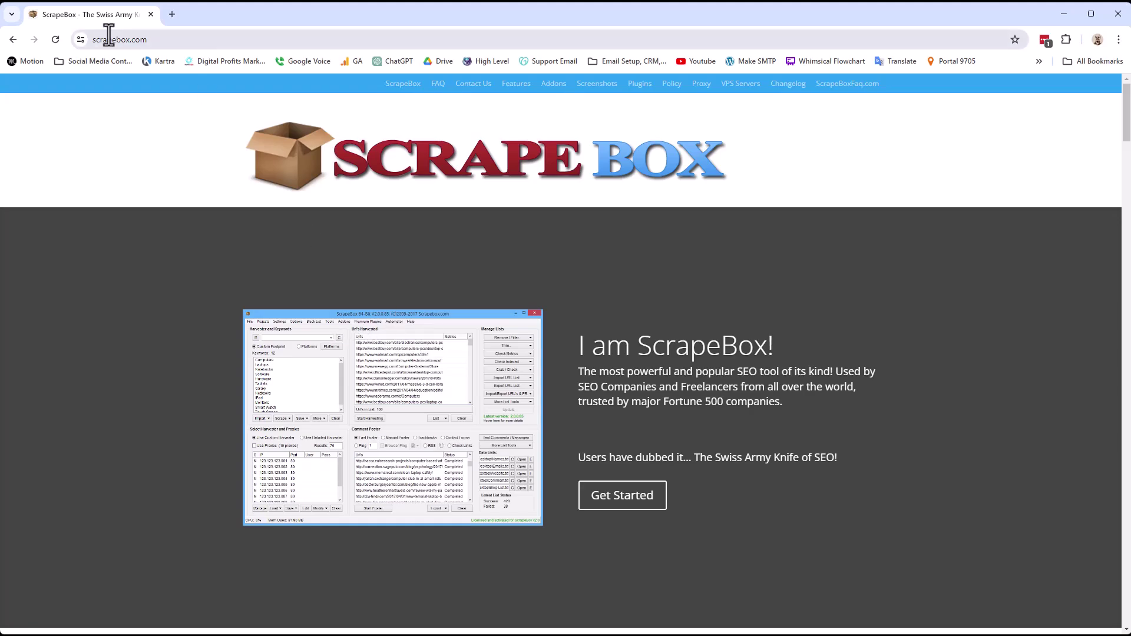
- Scroll the scrapebox.com homepage down past Mass Link Builder and Add to Cart, then back to the top
click(154, 41)
click(233, 336)
scroll(255, 299, down, 20)
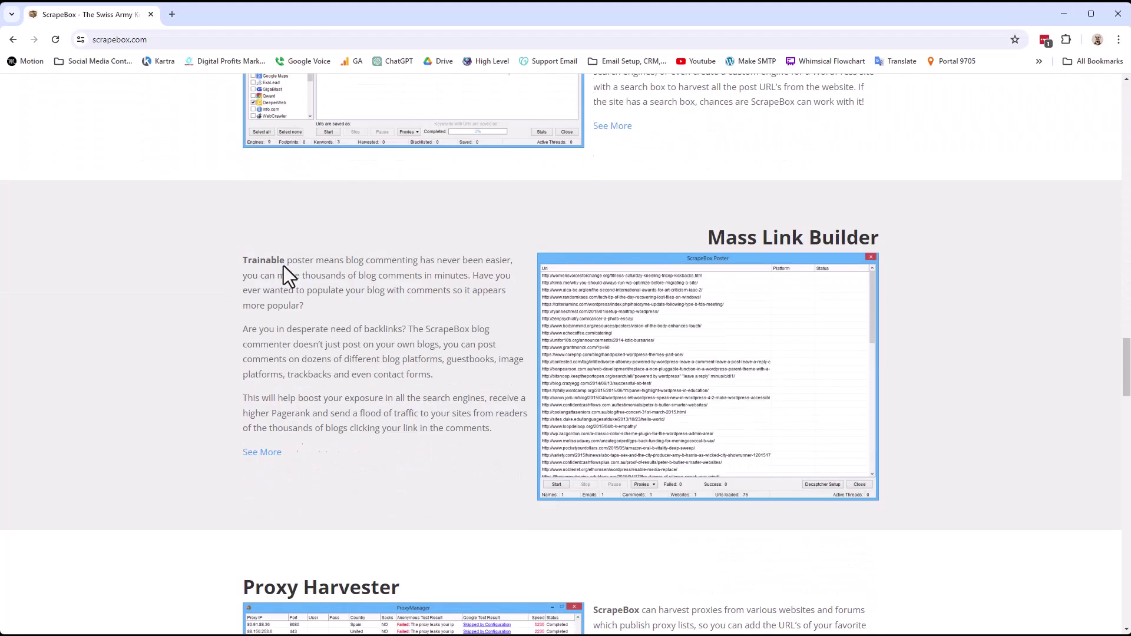
scroll(289, 268, up, 15)
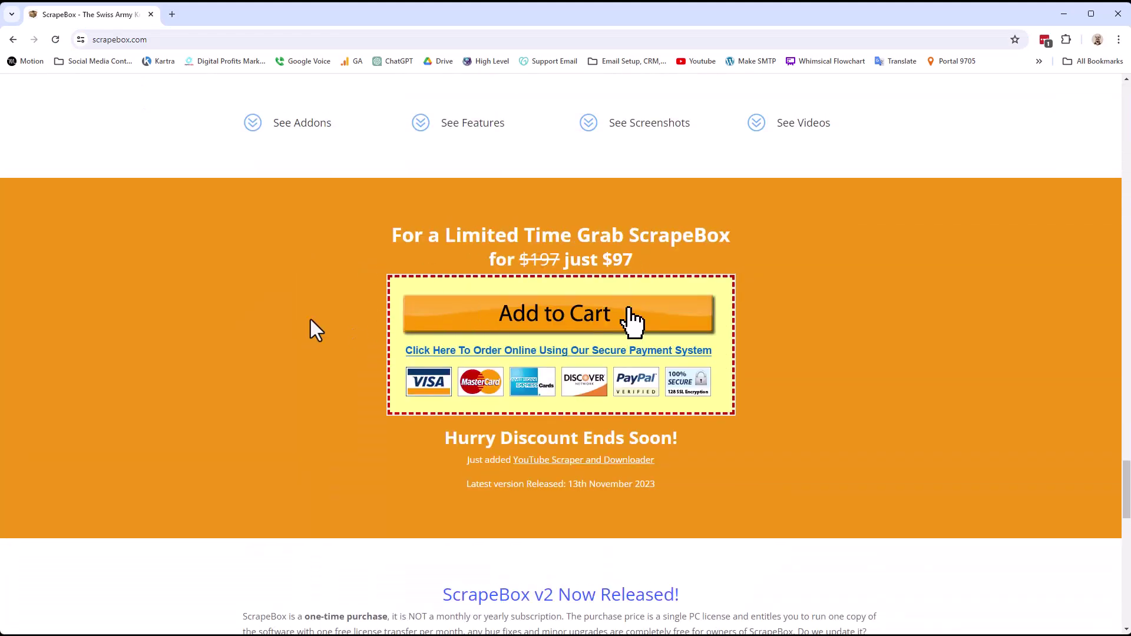
scroll(219, 376, up, 15)
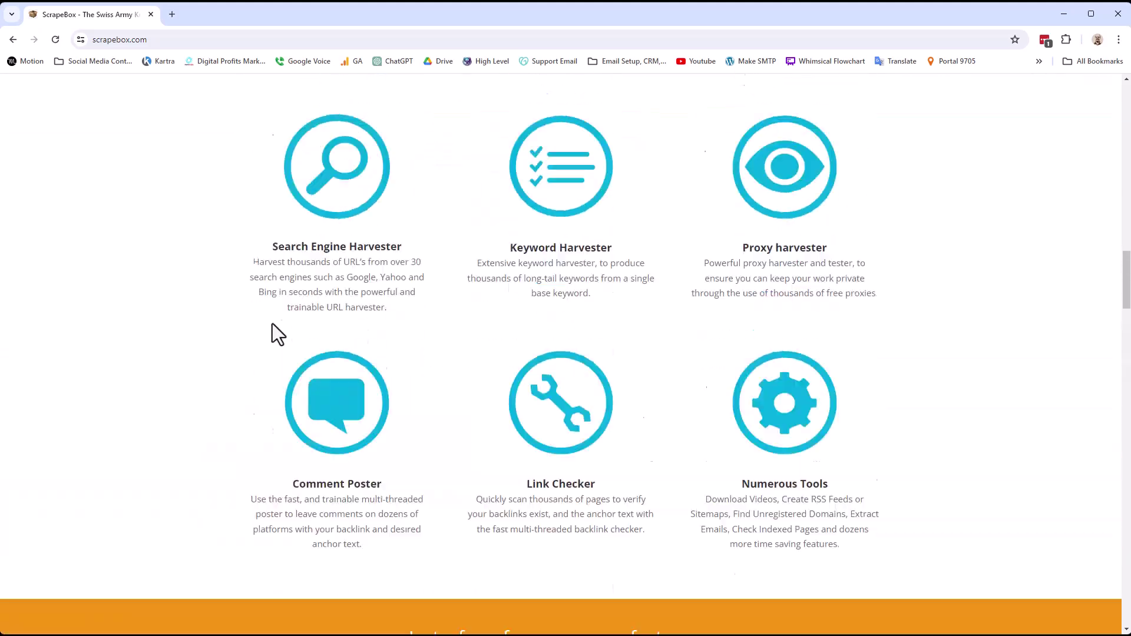
scroll(277, 335, up, 10)
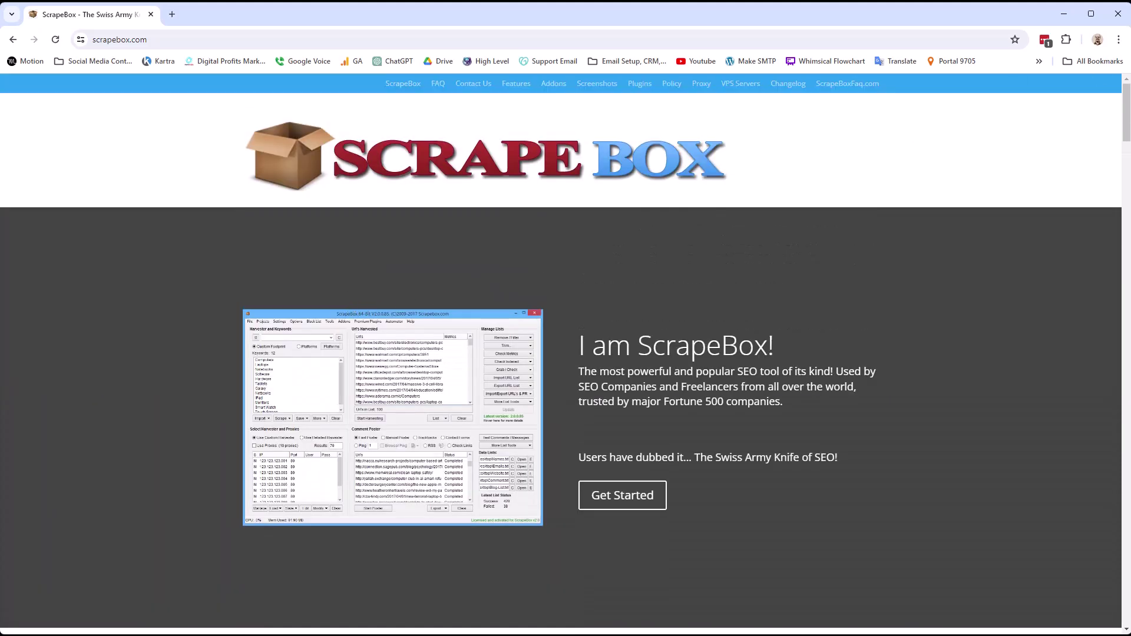
- Minimize Chrome and open Premium Plugins > Show Available Plugins in the main ScrapeBox window
click(1065, 13)
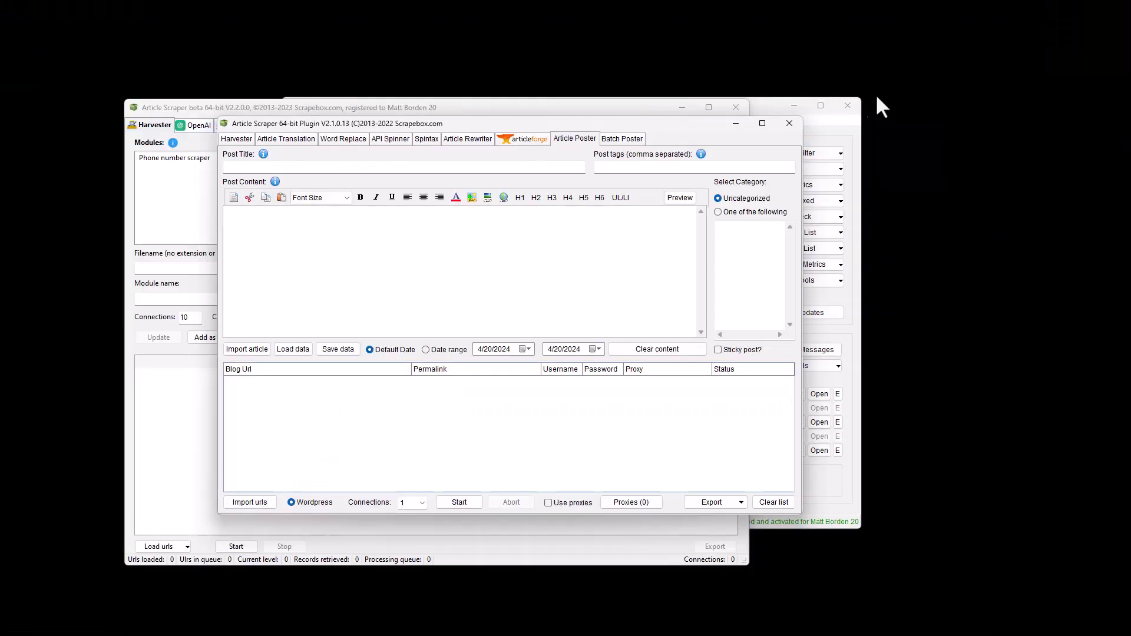
click(822, 139)
click(514, 122)
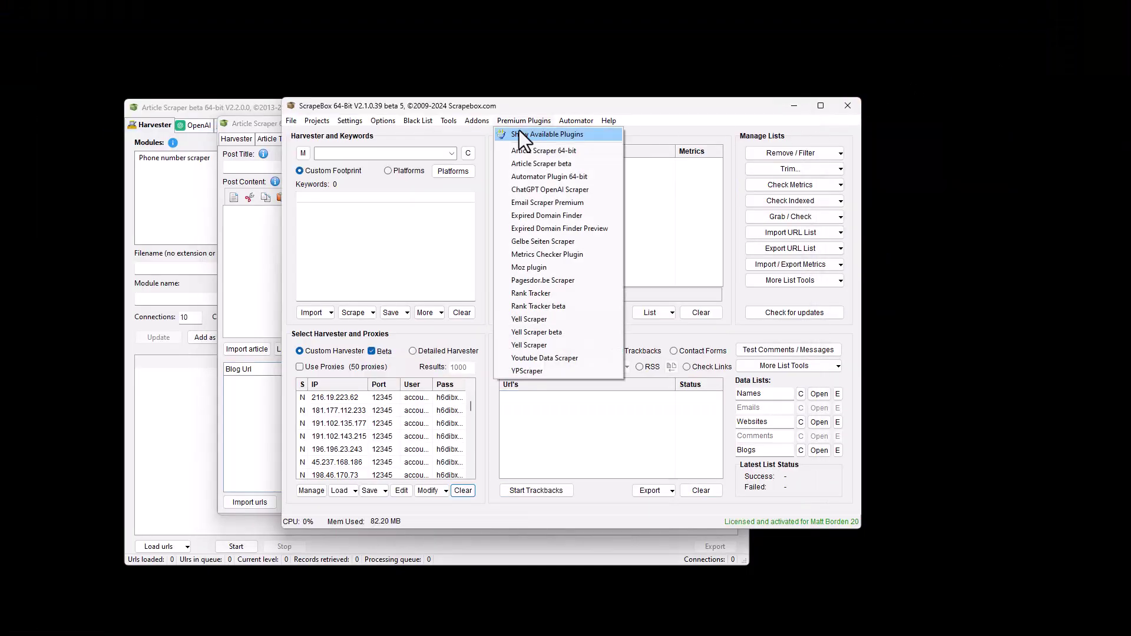
click(522, 133)
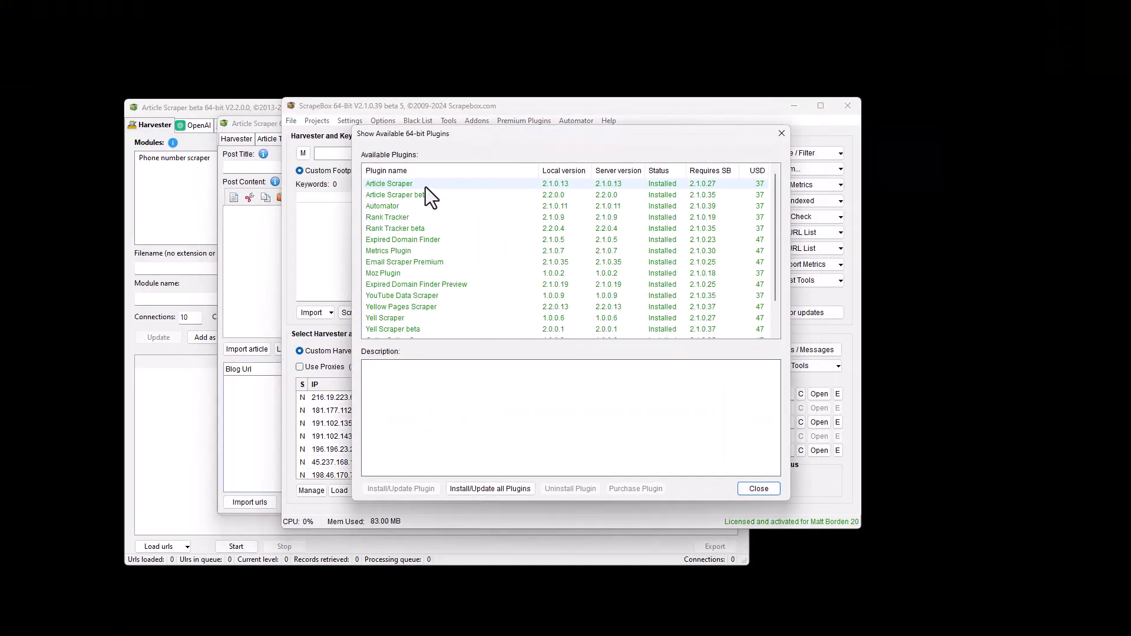
- Compare the Article Scraper and Article Scraper beta descriptions, then raise the older plugin window
click(426, 185)
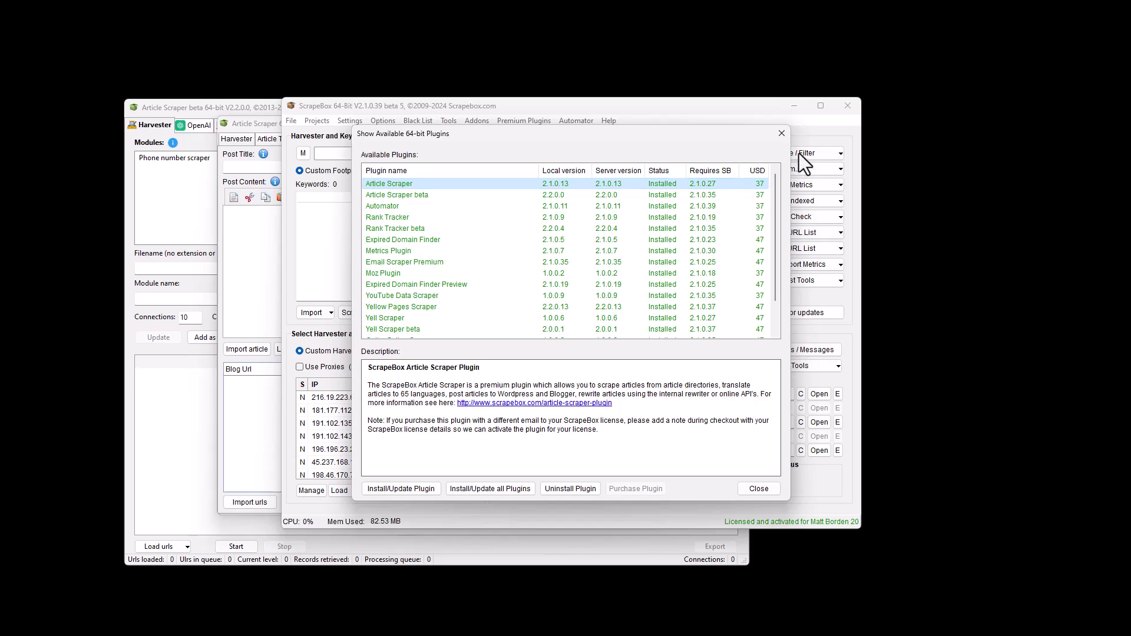
click(419, 198)
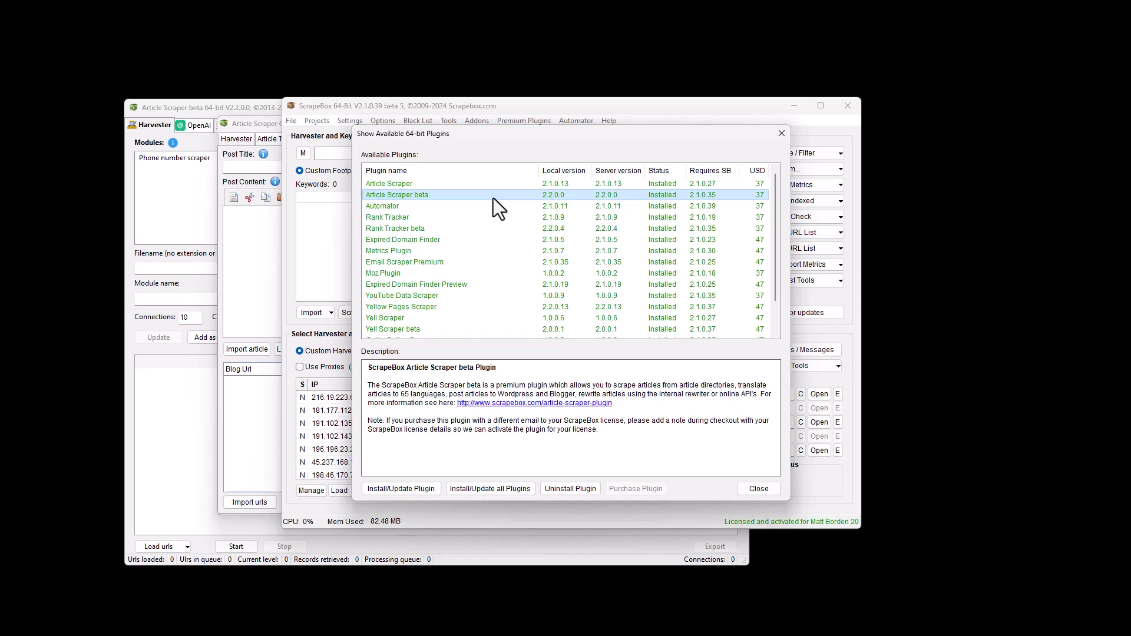
click(258, 248)
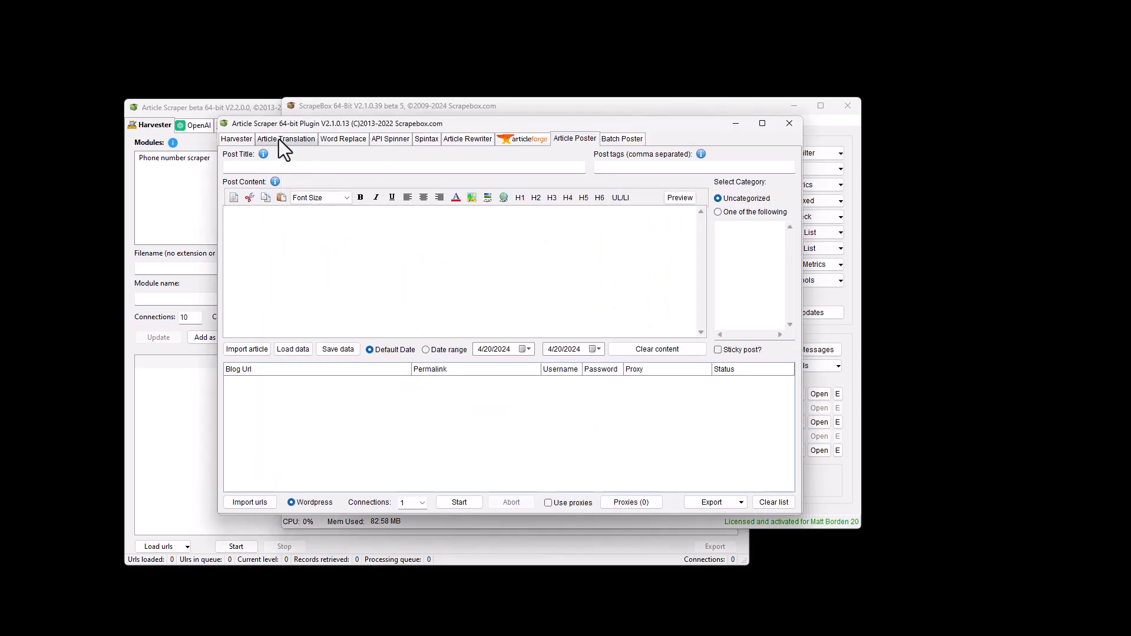
- Bring the beta window forward, then return to the main window and close the plugins list
click(180, 110)
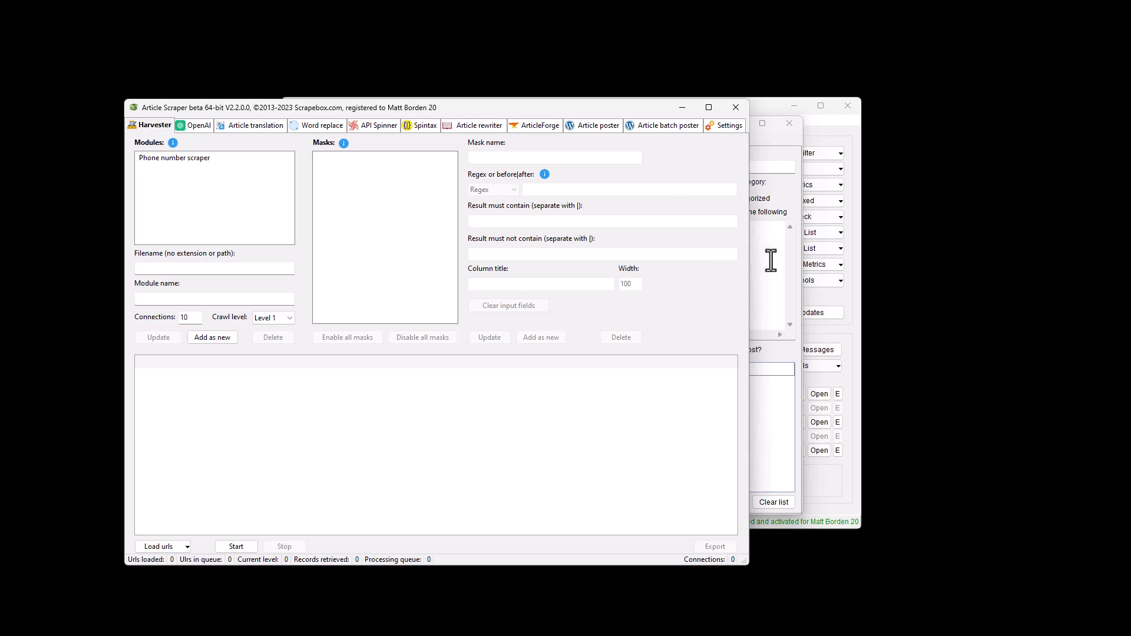
click(836, 136)
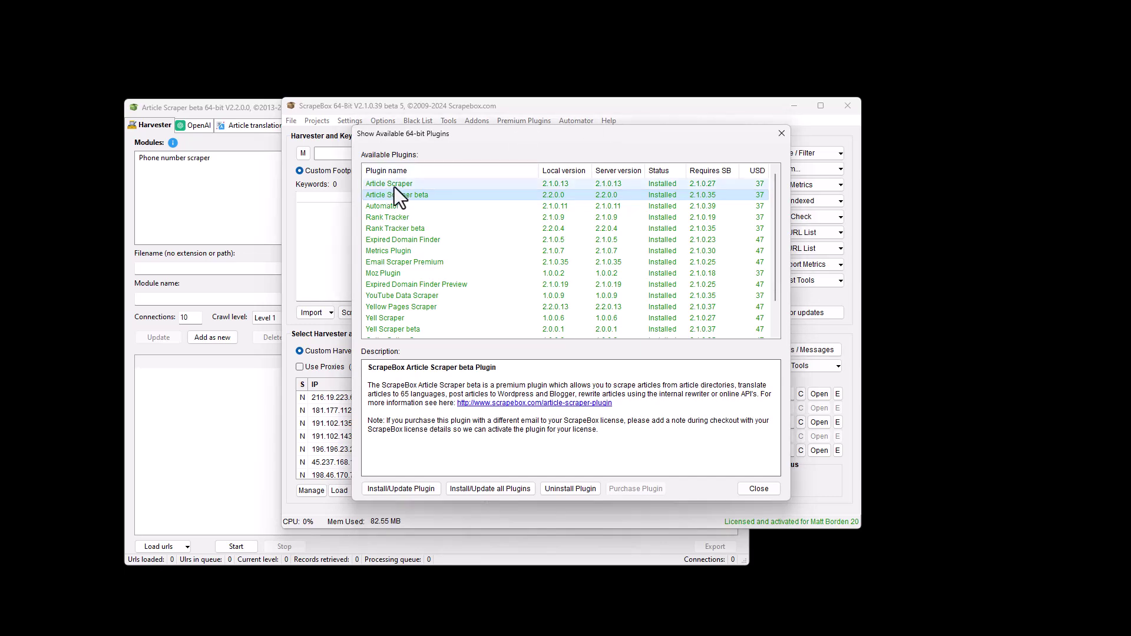
click(788, 135)
- Reopen the available 64-bit plugins list, check the Article Scraper entry, close it, and open Premium Plugins
click(530, 121)
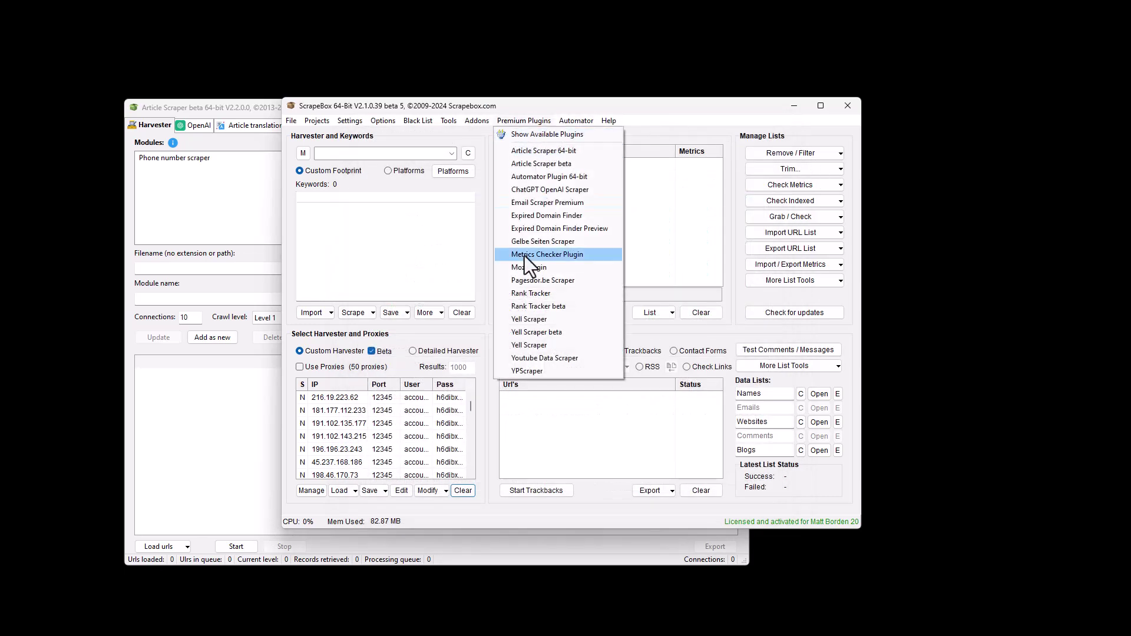
click(546, 135)
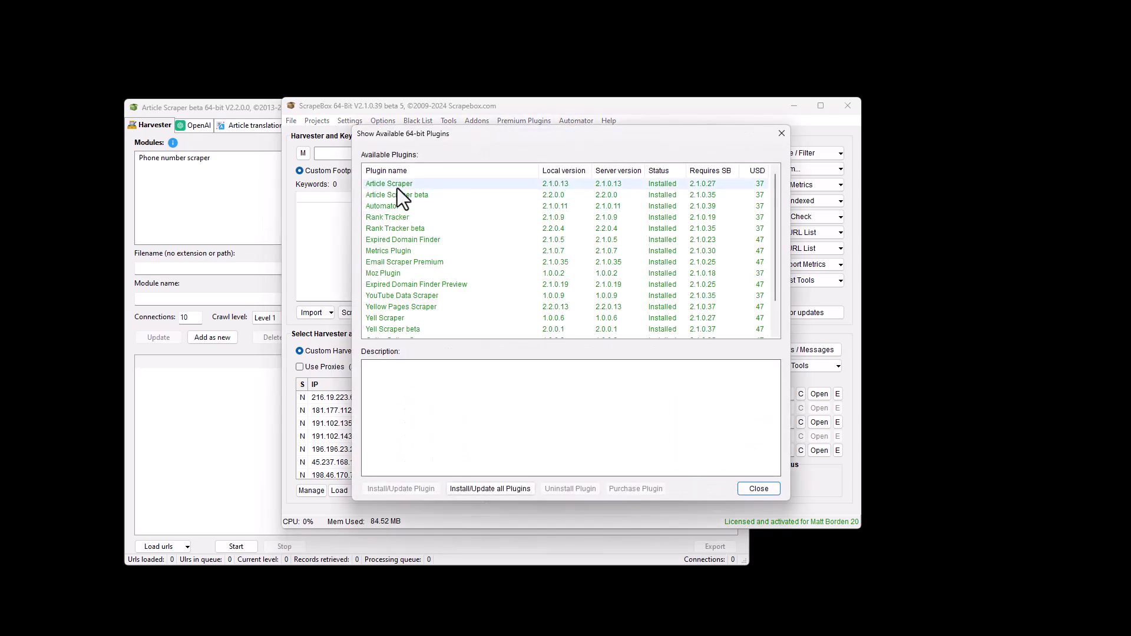
click(396, 185)
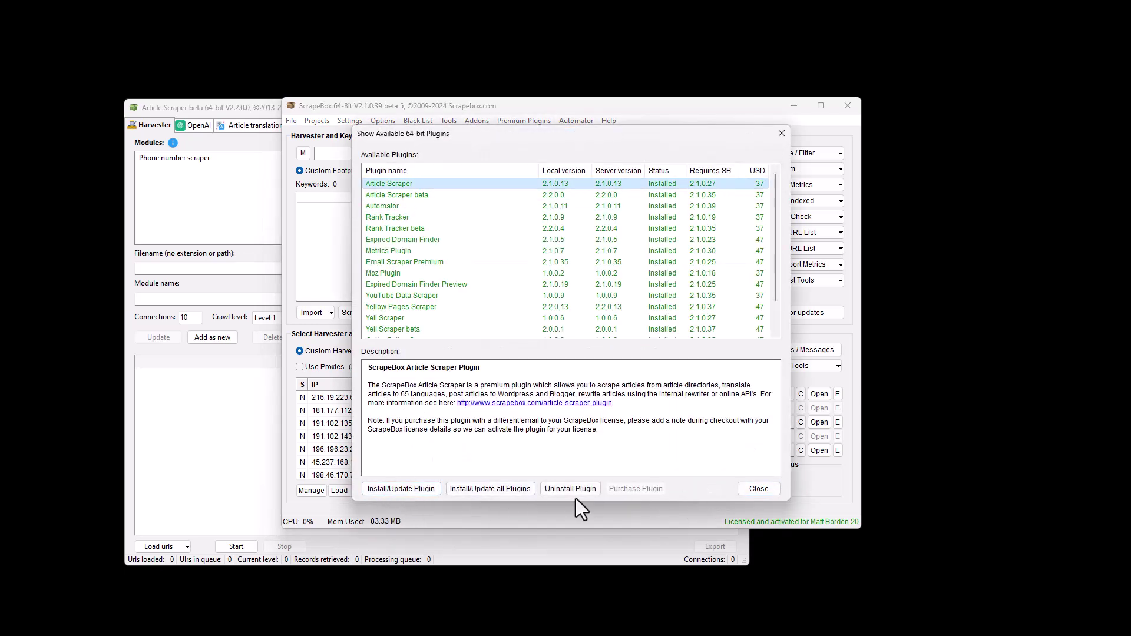
click(759, 490)
click(530, 121)
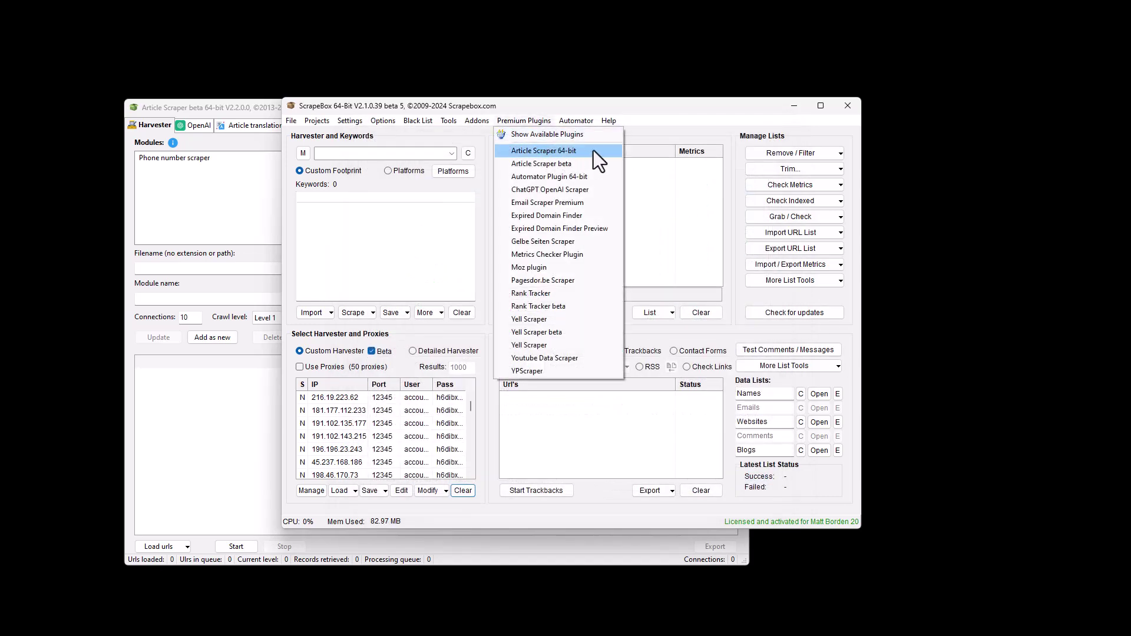
- Open the Article Scraper beta plugin and arrange the beta, older plugin and main ScrapeBox windows side by side
click(581, 164)
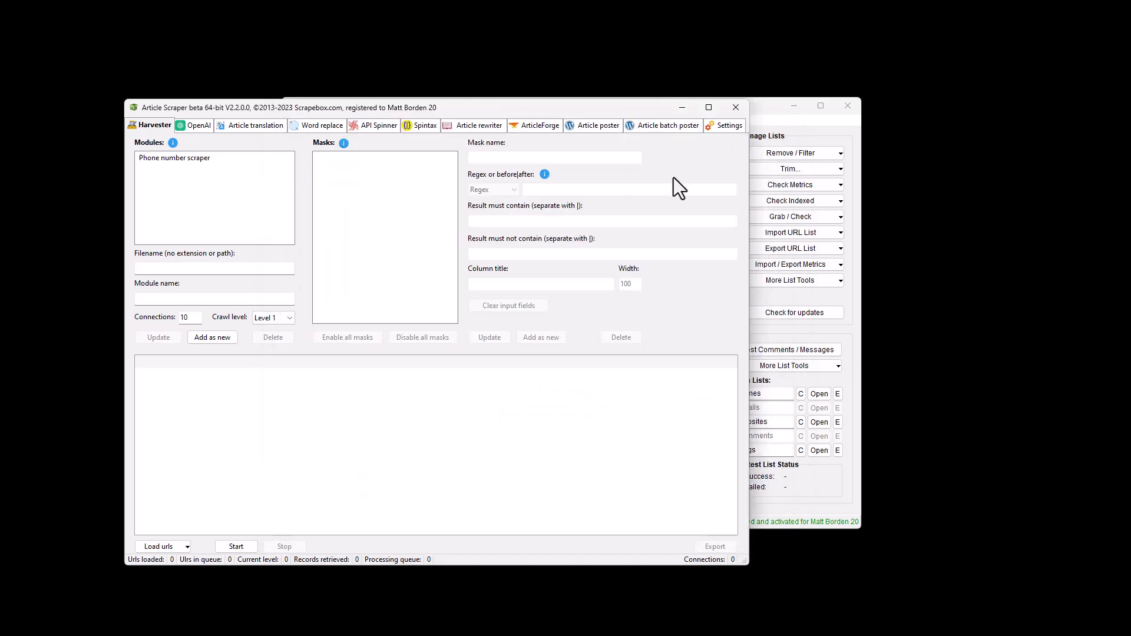
drag(665, 111, 550, 155)
click(664, 112)
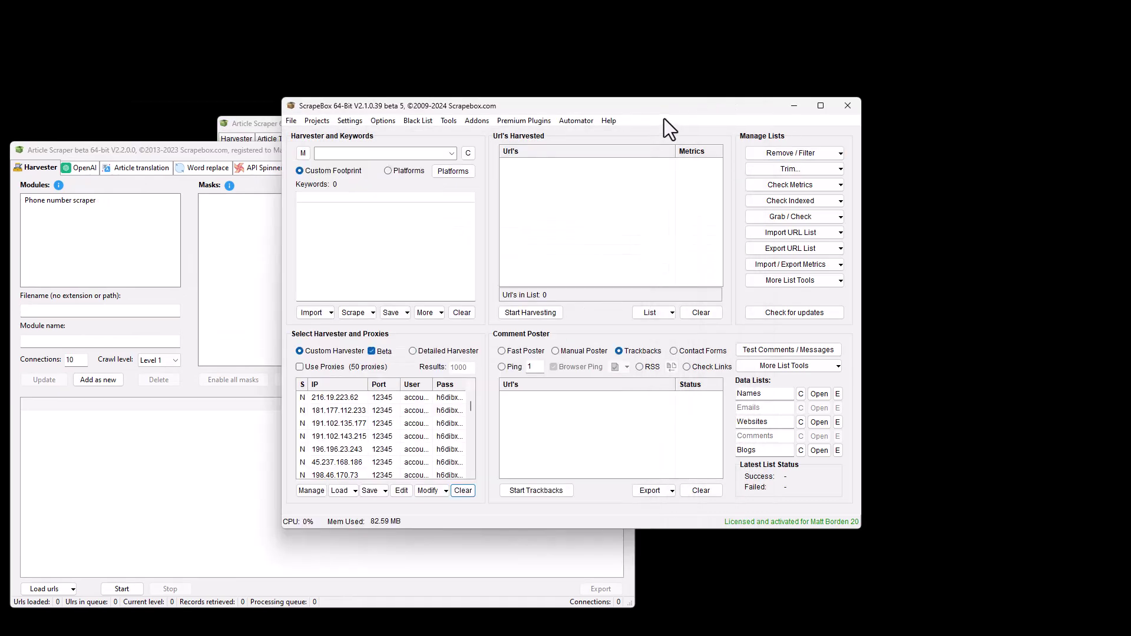
drag(663, 112, 693, 202)
drag(628, 126, 634, 82)
click(708, 203)
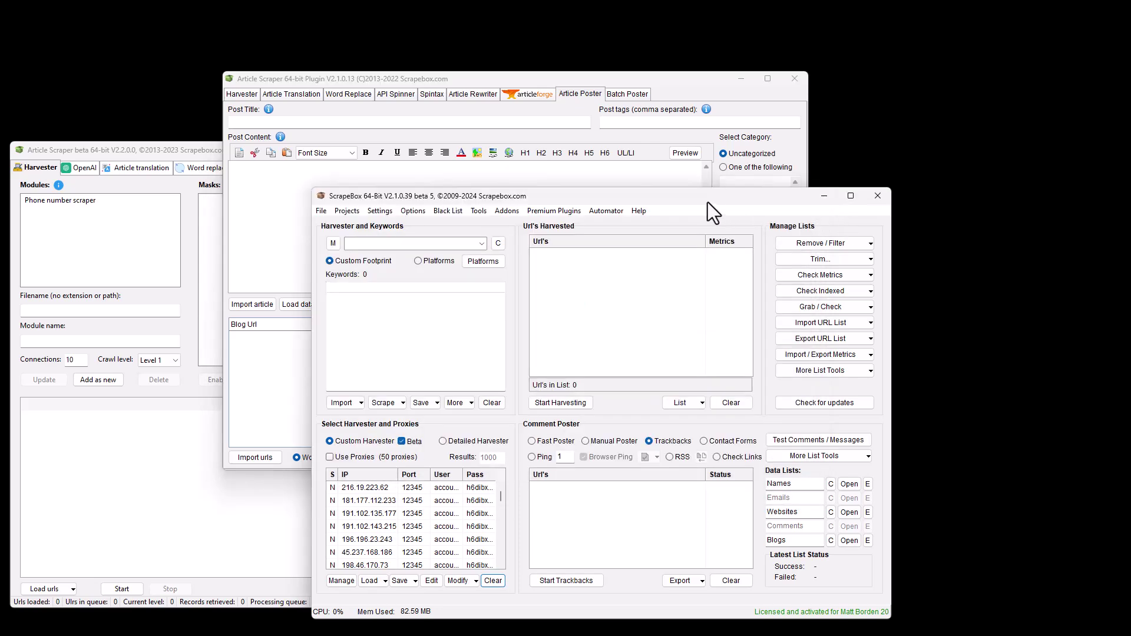
drag(708, 203, 1130, 181)
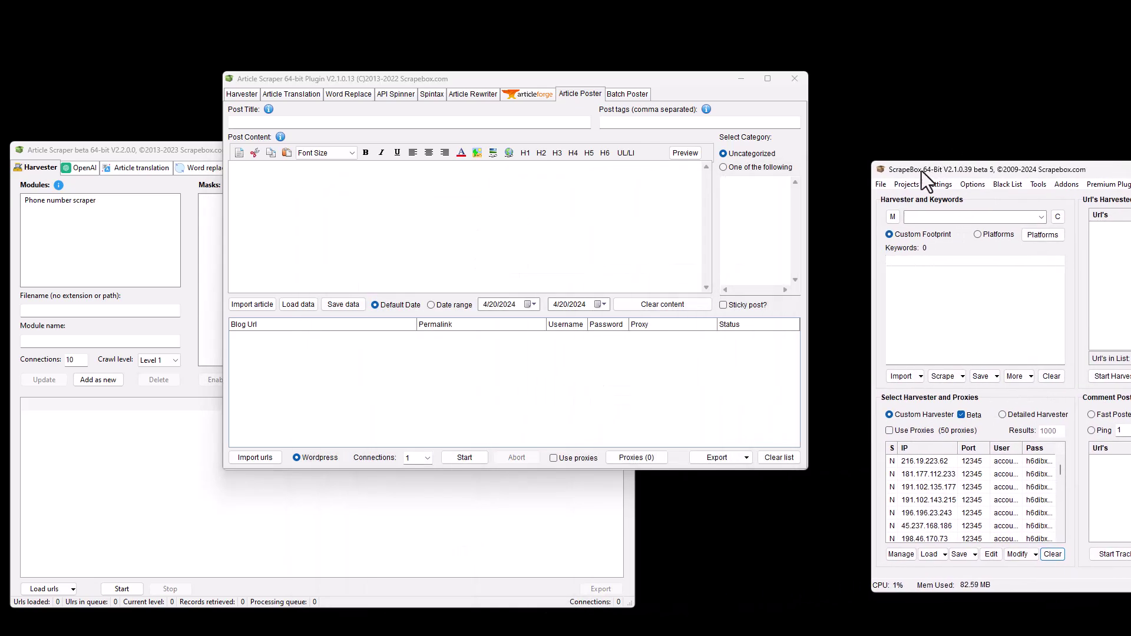
drag(921, 171, 1130, 171)
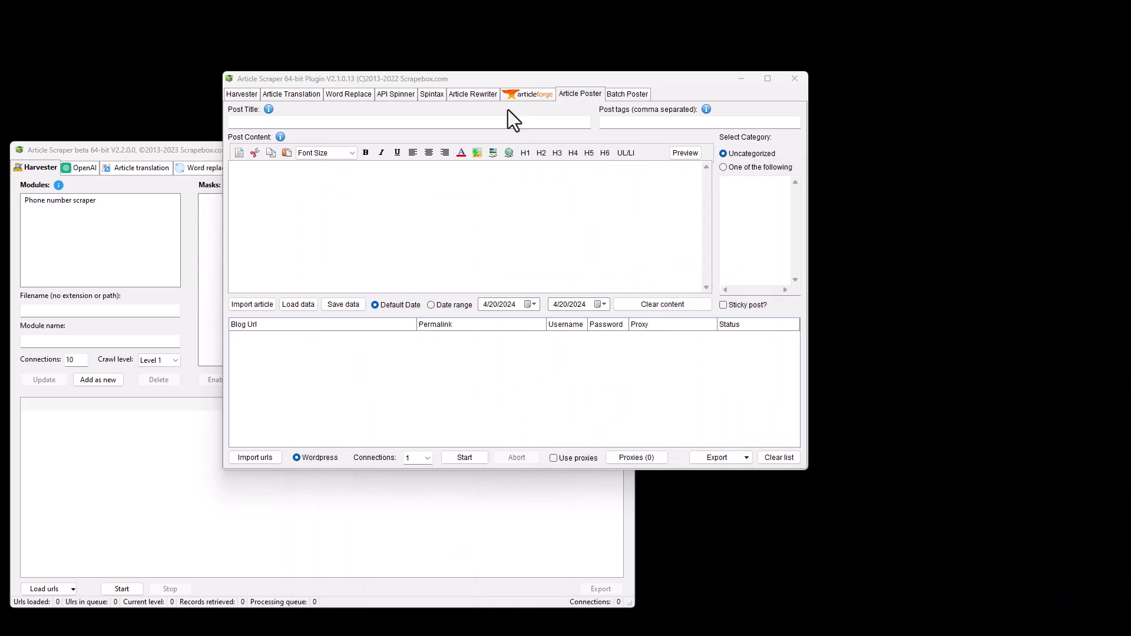
drag(493, 83, 527, 94)
drag(223, 153, 0, 152)
drag(568, 93, 581, 112)
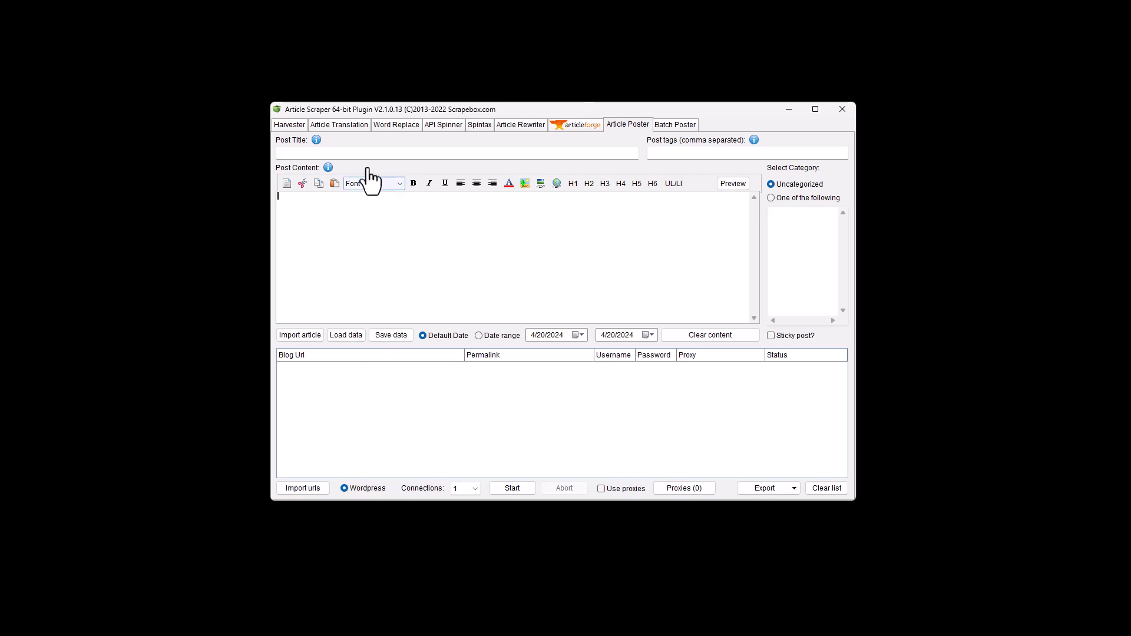
- Review the Harvester field name and marker entries, then show the Article Translation settings (Bing, English to French)
click(295, 125)
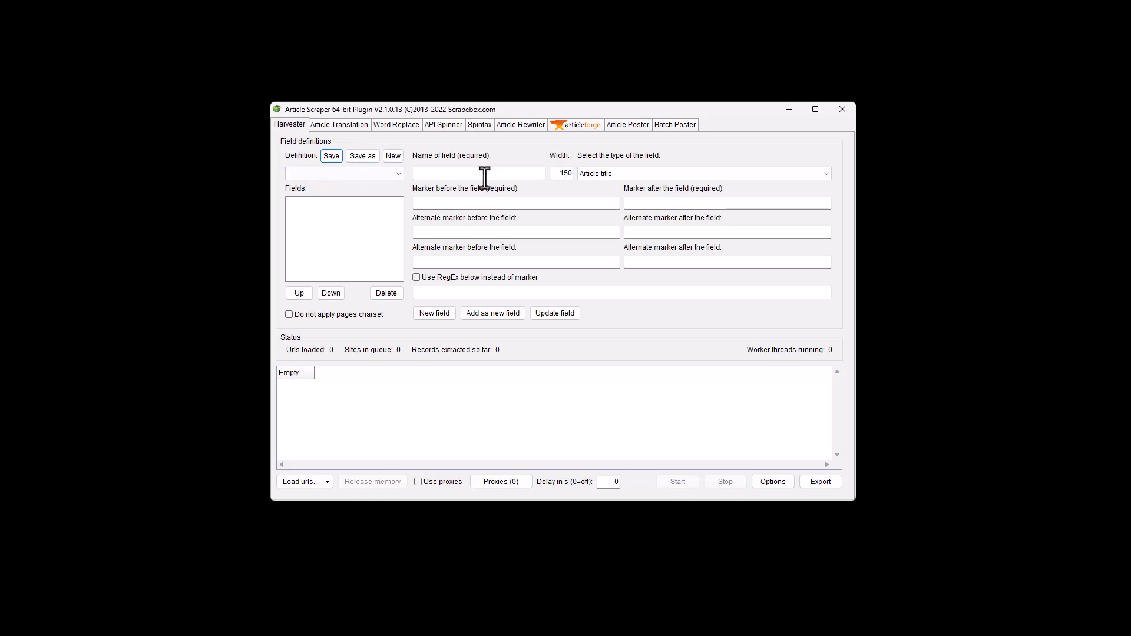
click(518, 173)
click(672, 203)
click(516, 232)
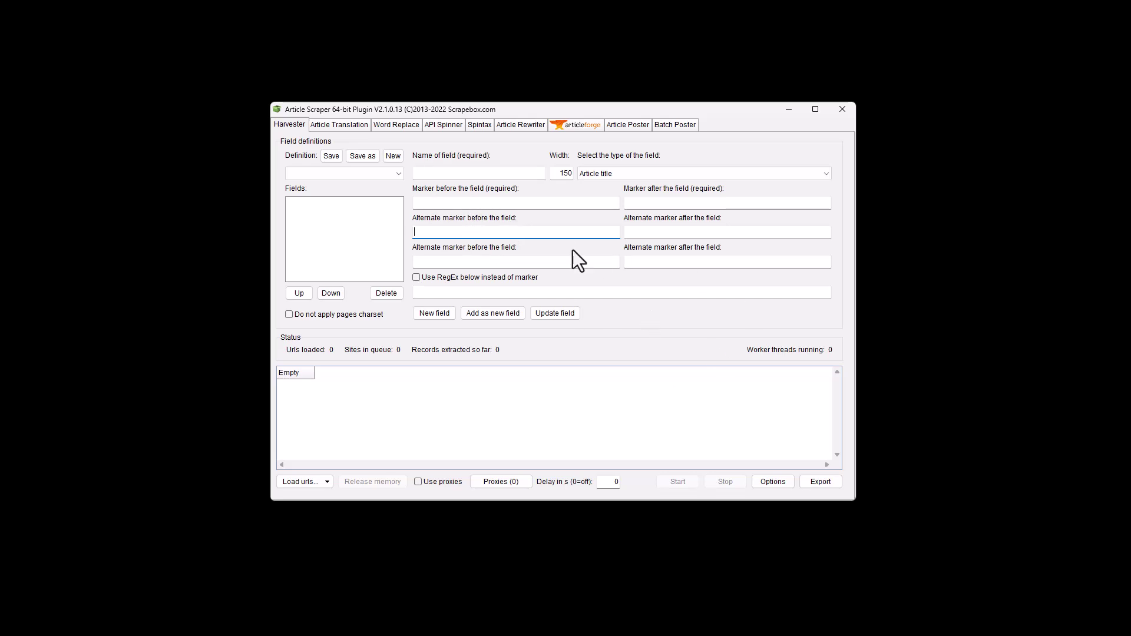
click(354, 124)
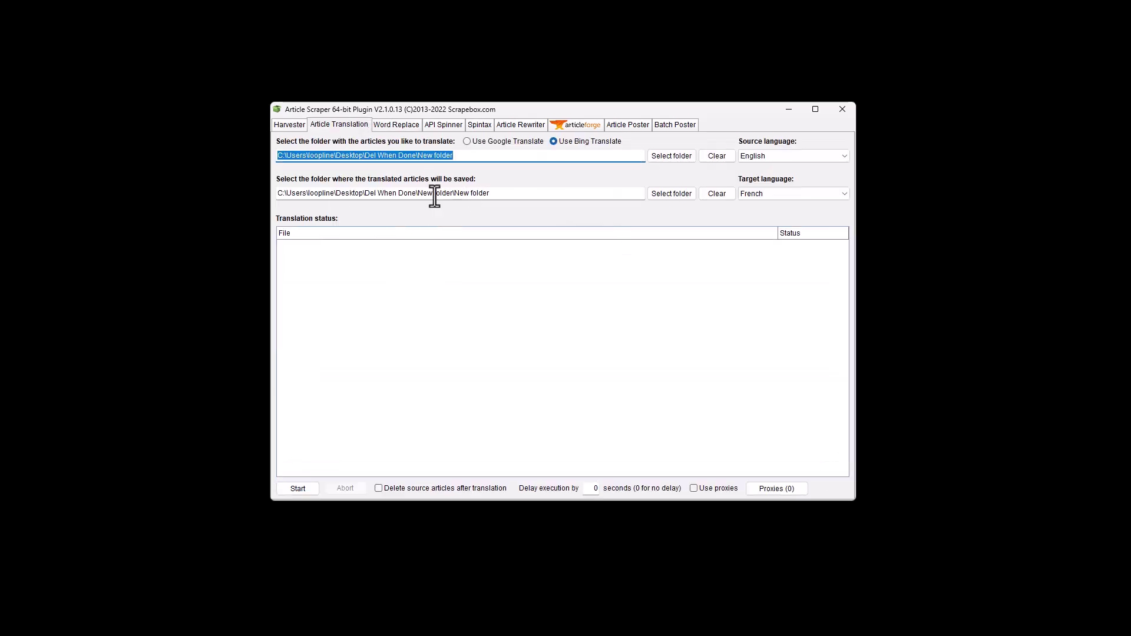
drag(466, 158, 252, 151)
drag(514, 192, 240, 191)
click(773, 157)
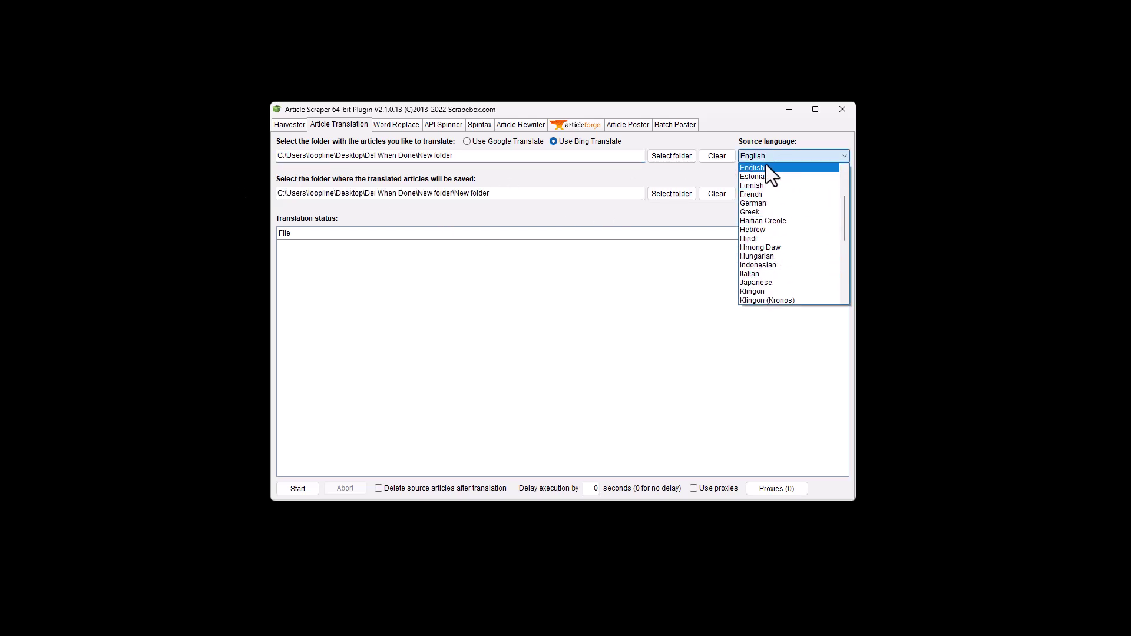
click(766, 165)
click(769, 189)
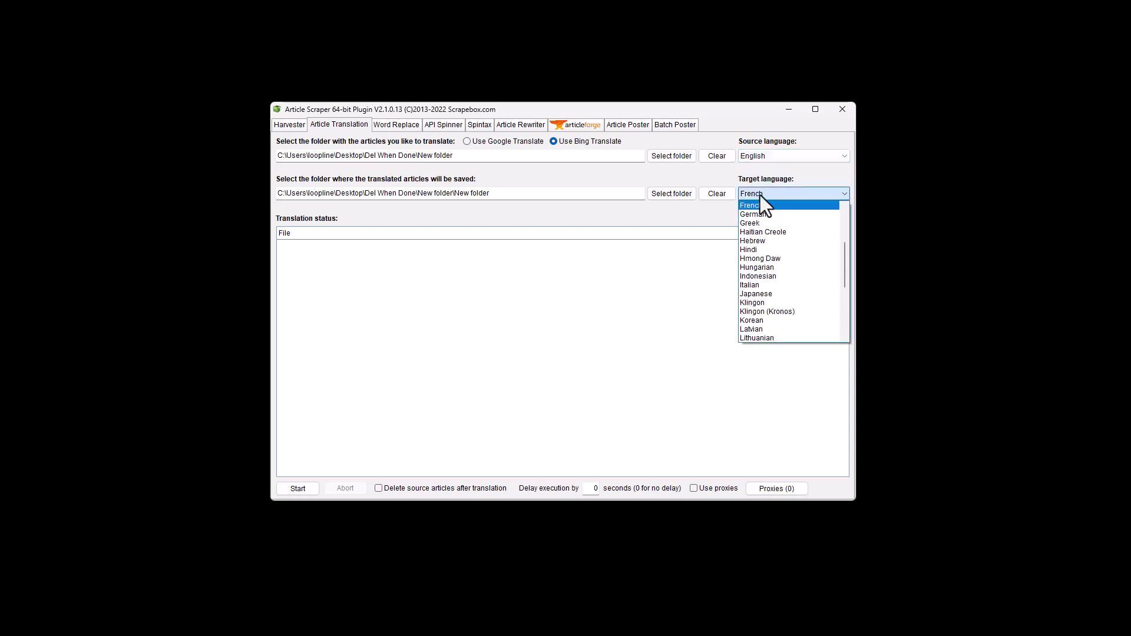
click(761, 200)
click(680, 193)
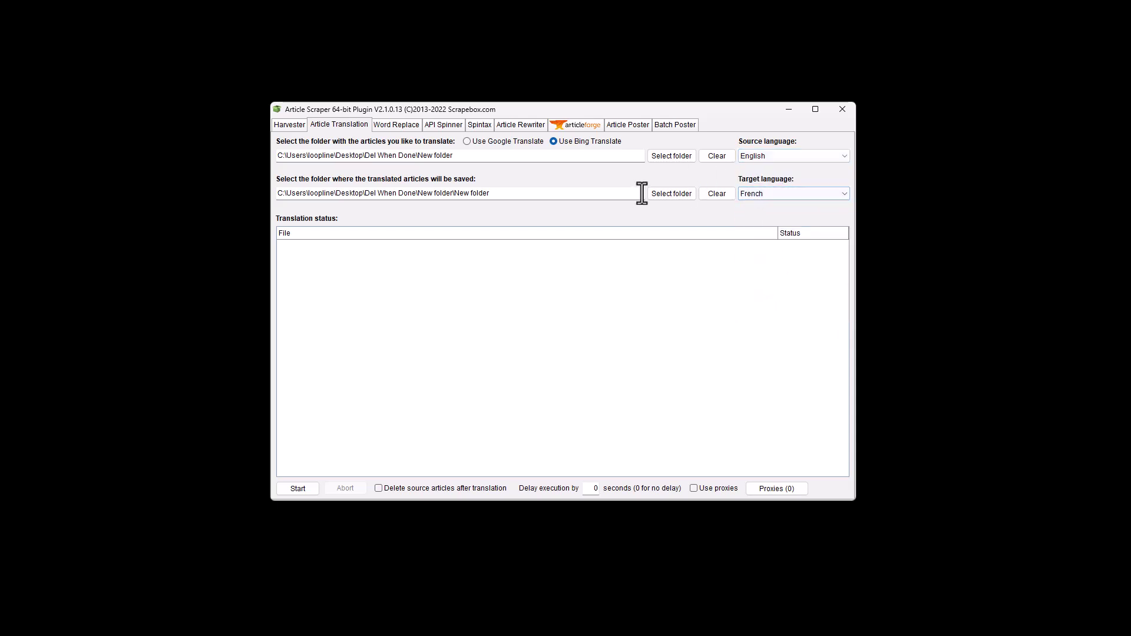
click(467, 142)
click(562, 143)
- Show the Word Replace page with its empty word list and blank article folder paths
click(396, 125)
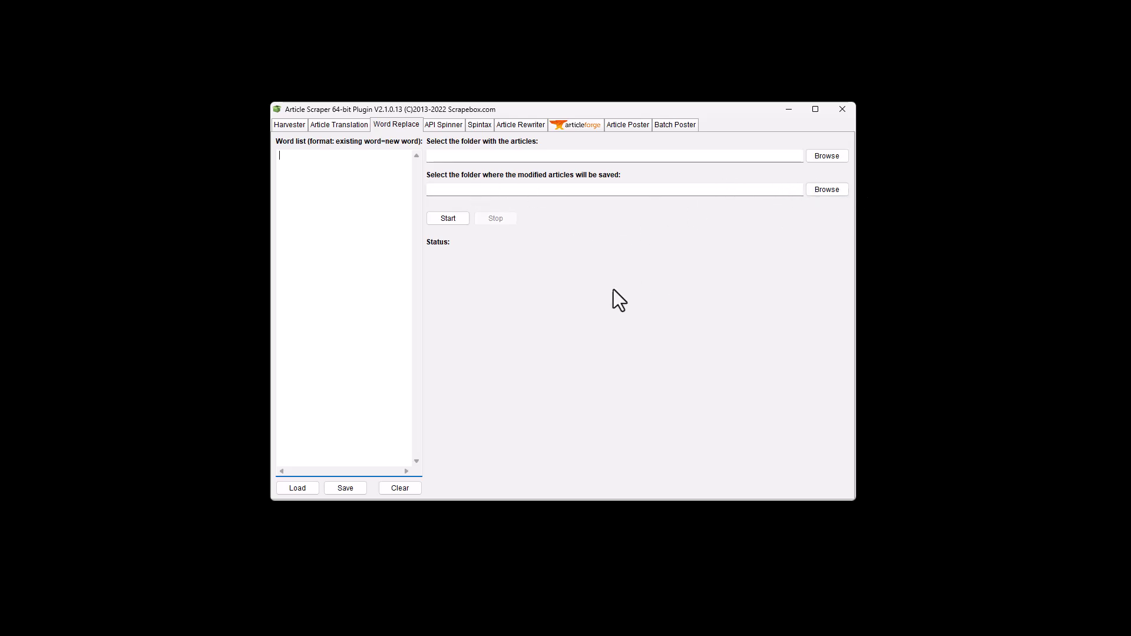
- Show the API Spinner page, leaving Internal Rewriter API selected, and focus the article folder field
click(455, 126)
click(372, 156)
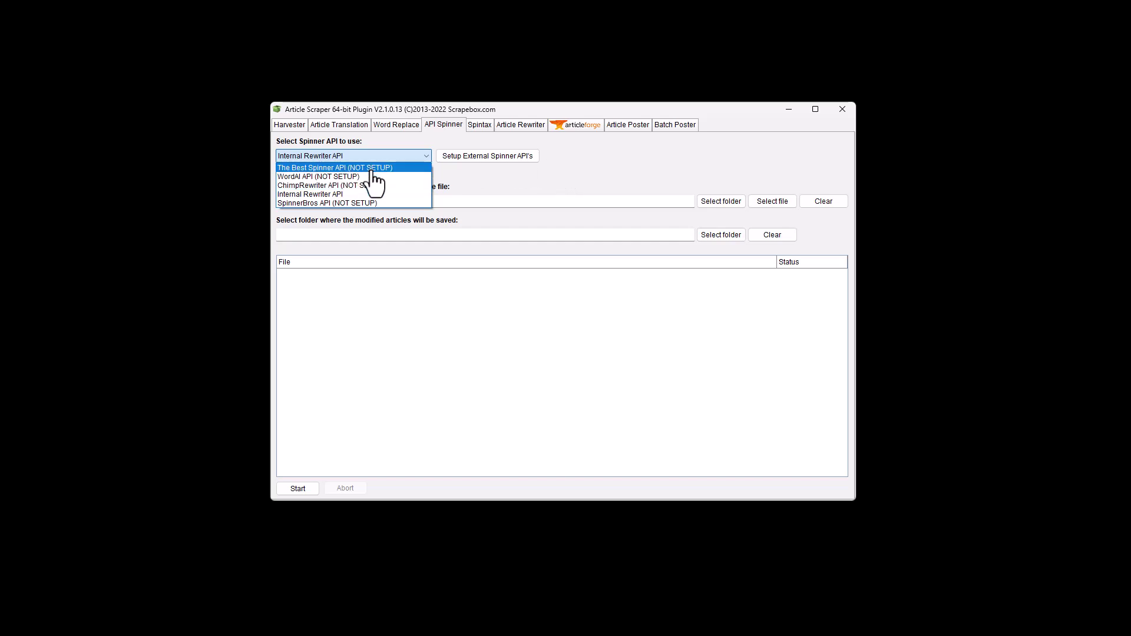
click(571, 186)
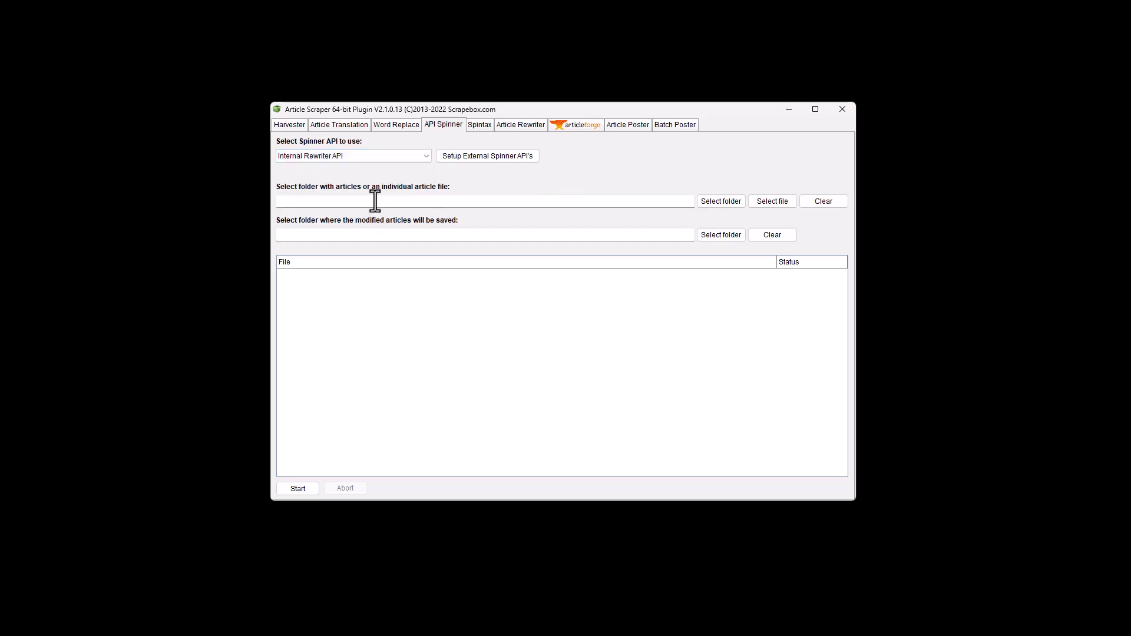
click(377, 201)
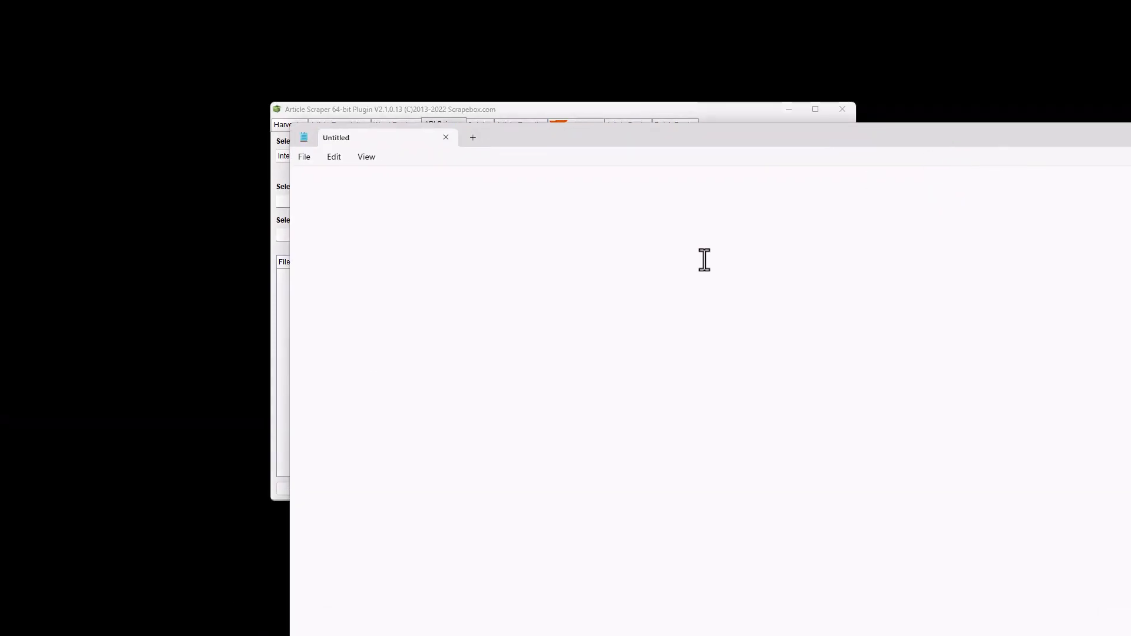
- Type the spintax line {Hi|hello|howdy} in Notepad, fixing two typos along the way
text({Hi|he)
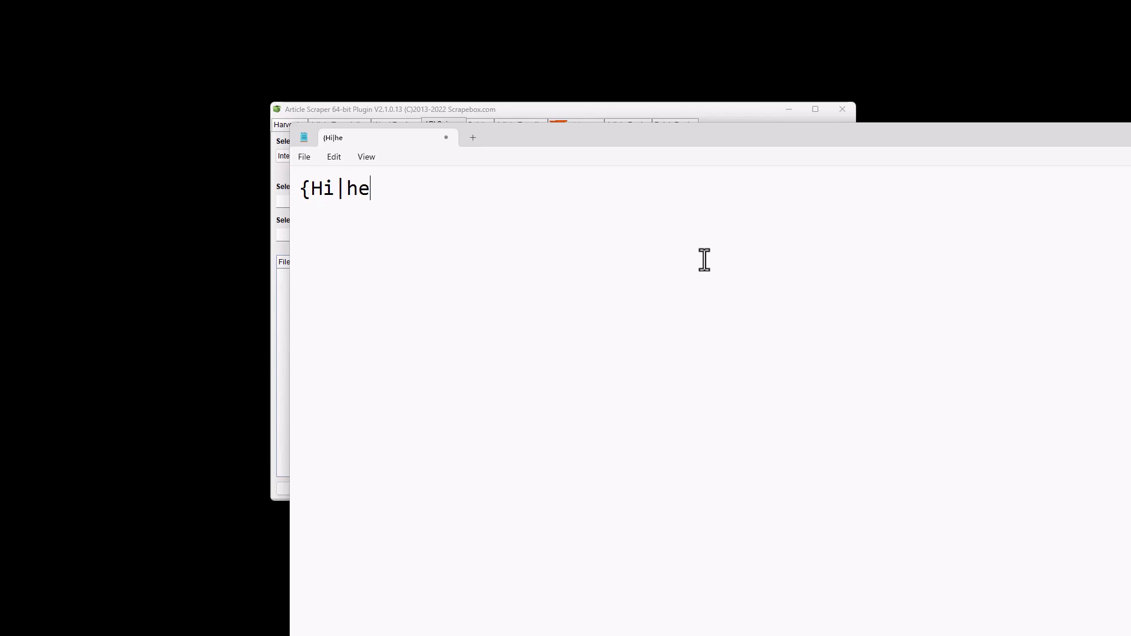
text(llo|howdy)
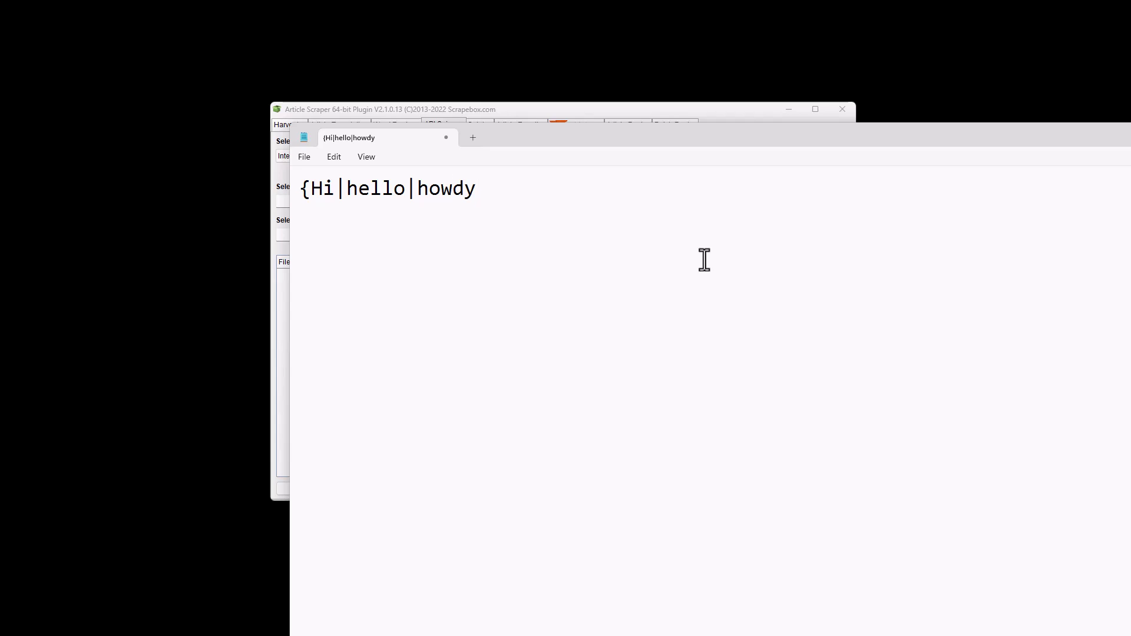
text(})
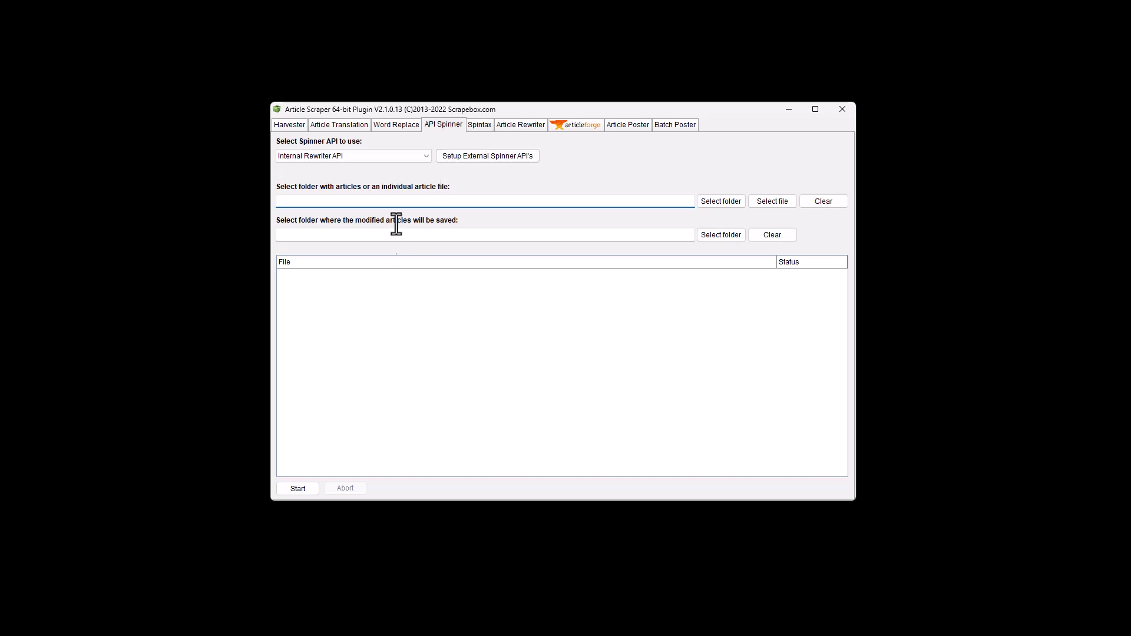
- Leave the spinner API unchanged and show the Spintax page set to 10 articles per source article
click(347, 156)
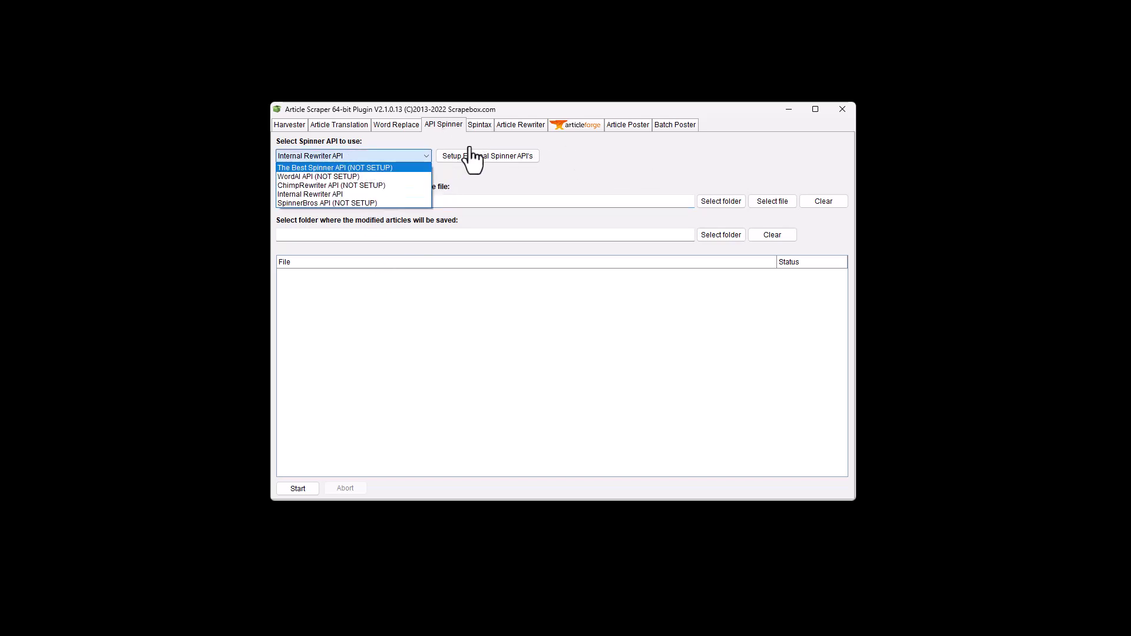
click(481, 131)
click(482, 129)
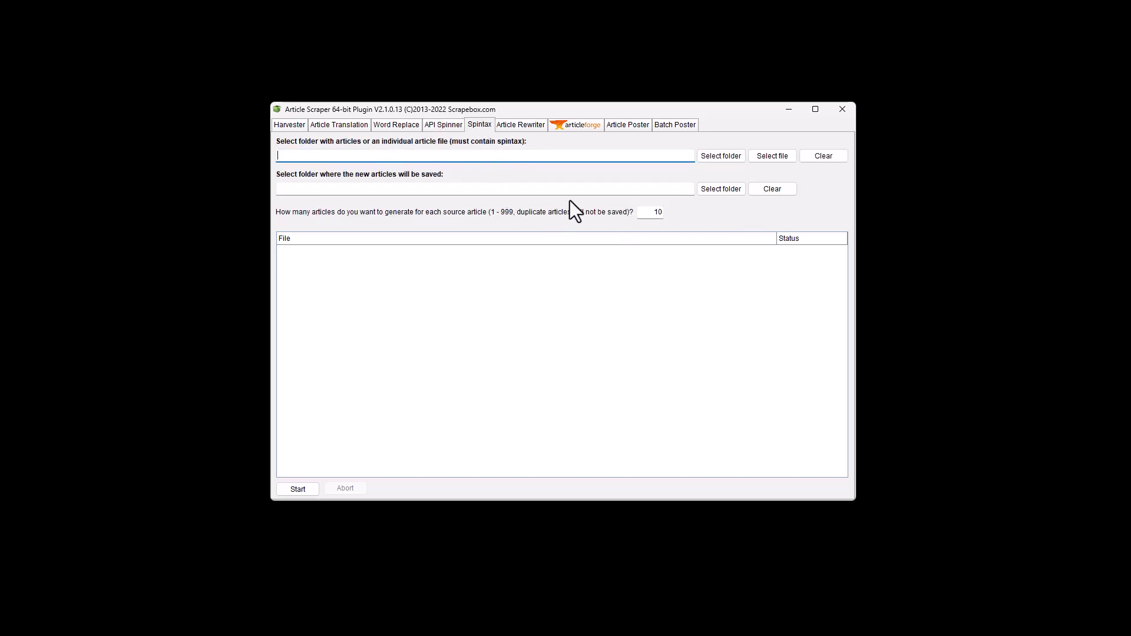
click(427, 3)
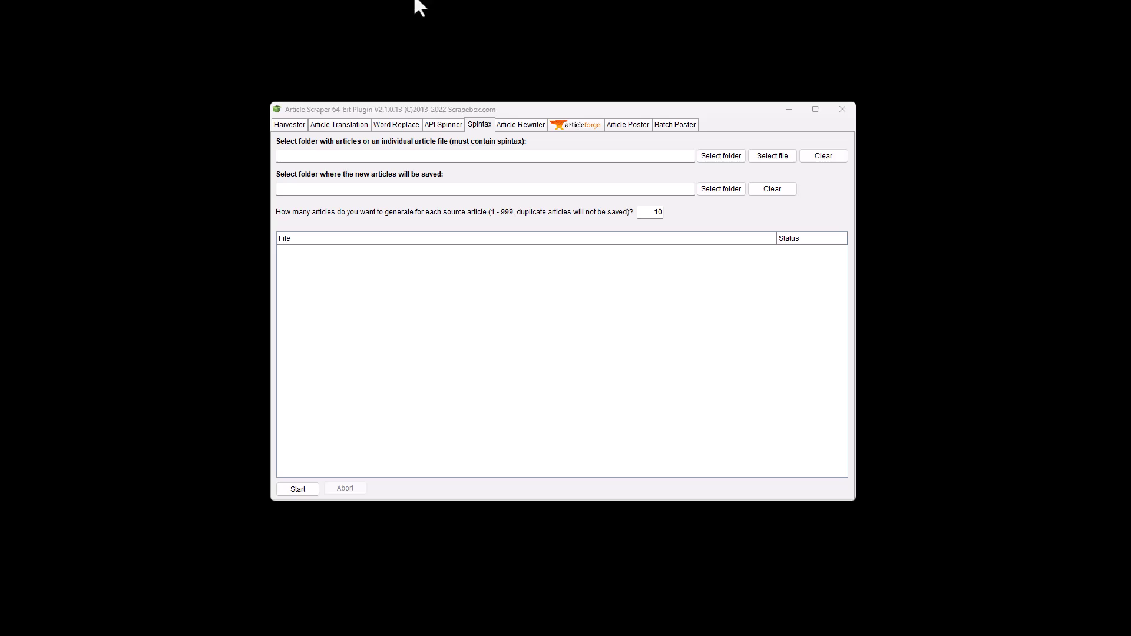
click(489, 158)
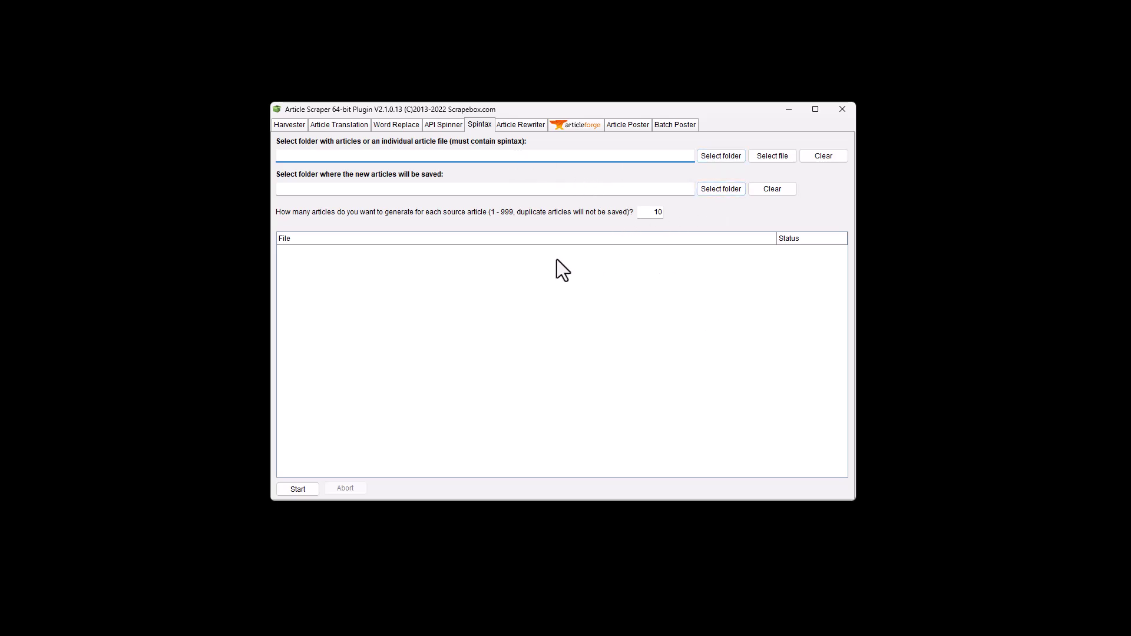
- Look over the Article Rewriter page's Preview and Editor panes
click(524, 126)
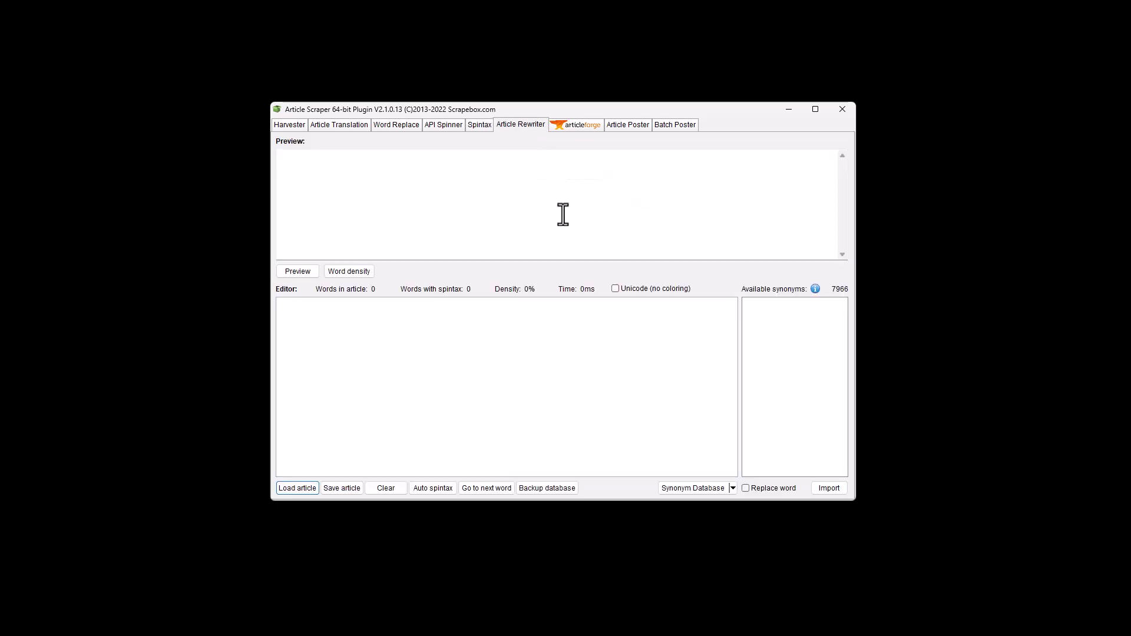
click(540, 209)
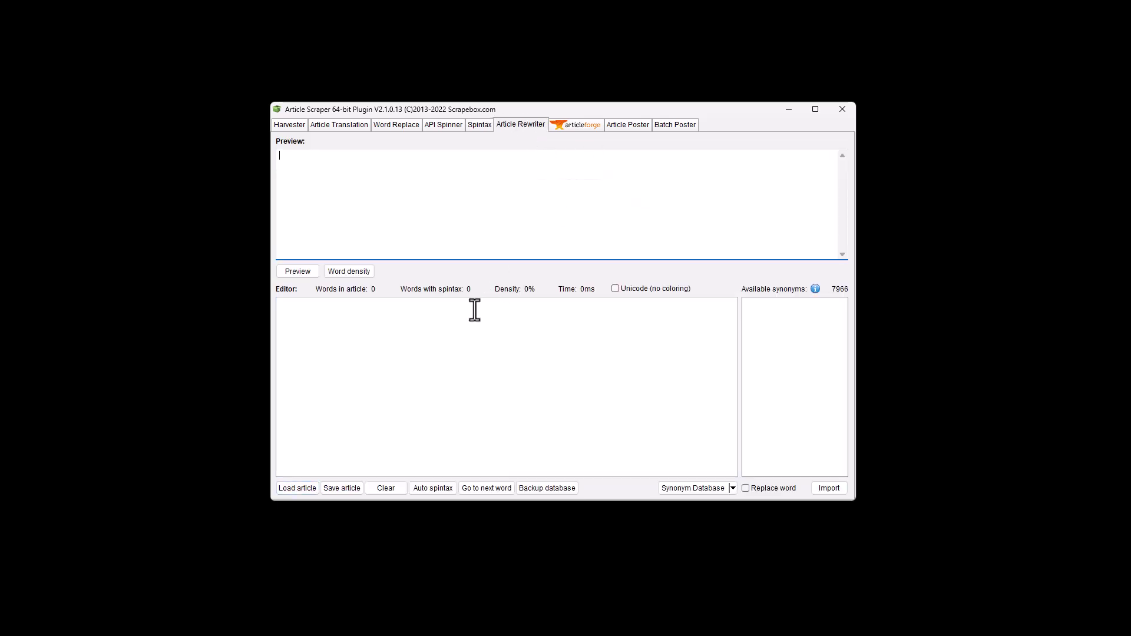
click(469, 331)
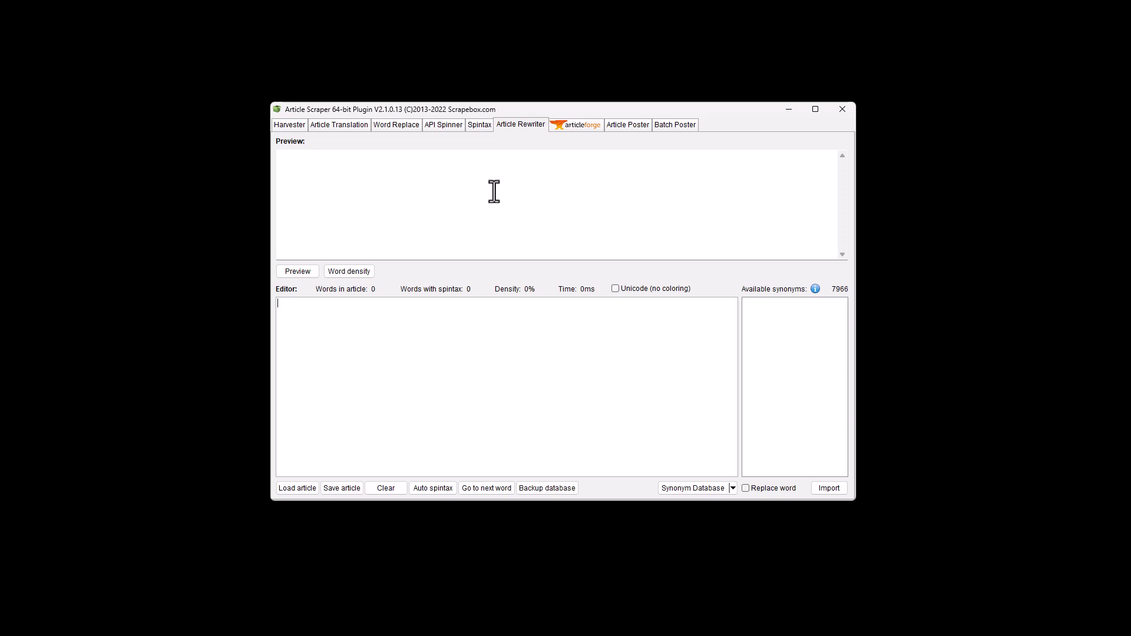
- Check the ArticleForge API key field, then show the Article Poster page
click(580, 125)
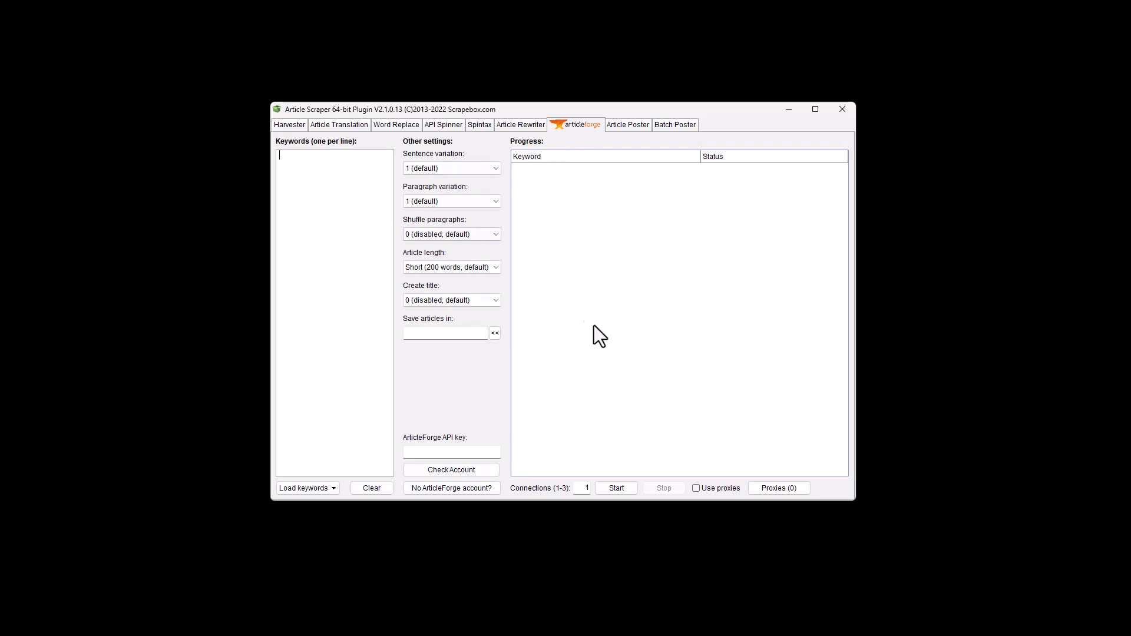
click(469, 452)
click(627, 126)
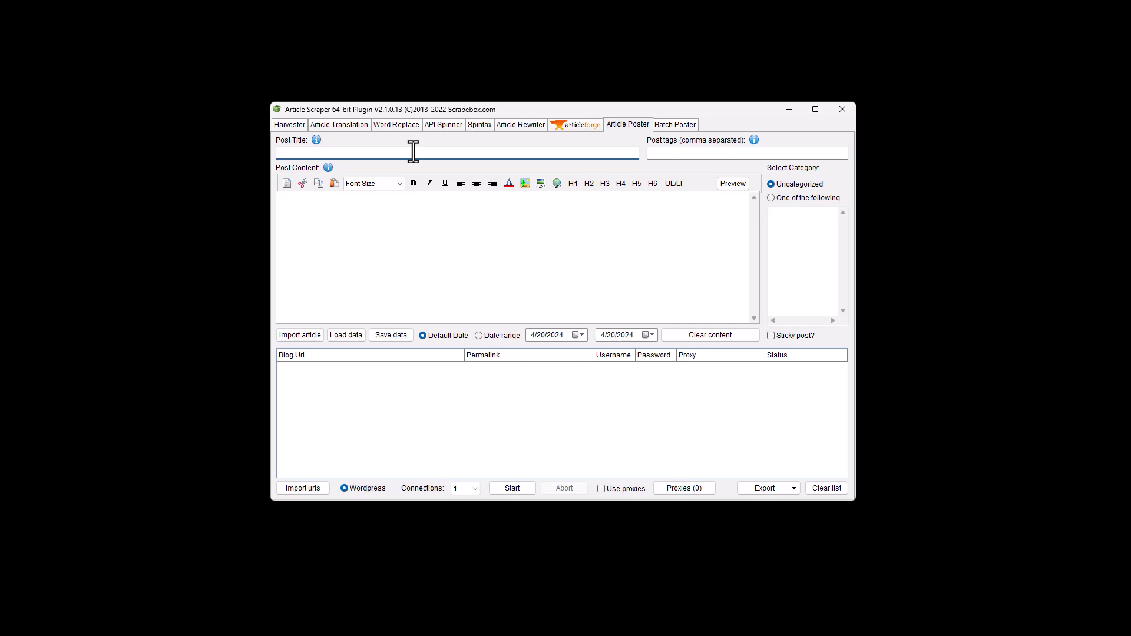
- View the Batch Poster page, then bring the Article Scraper beta forward on its Harvester page
click(373, 76)
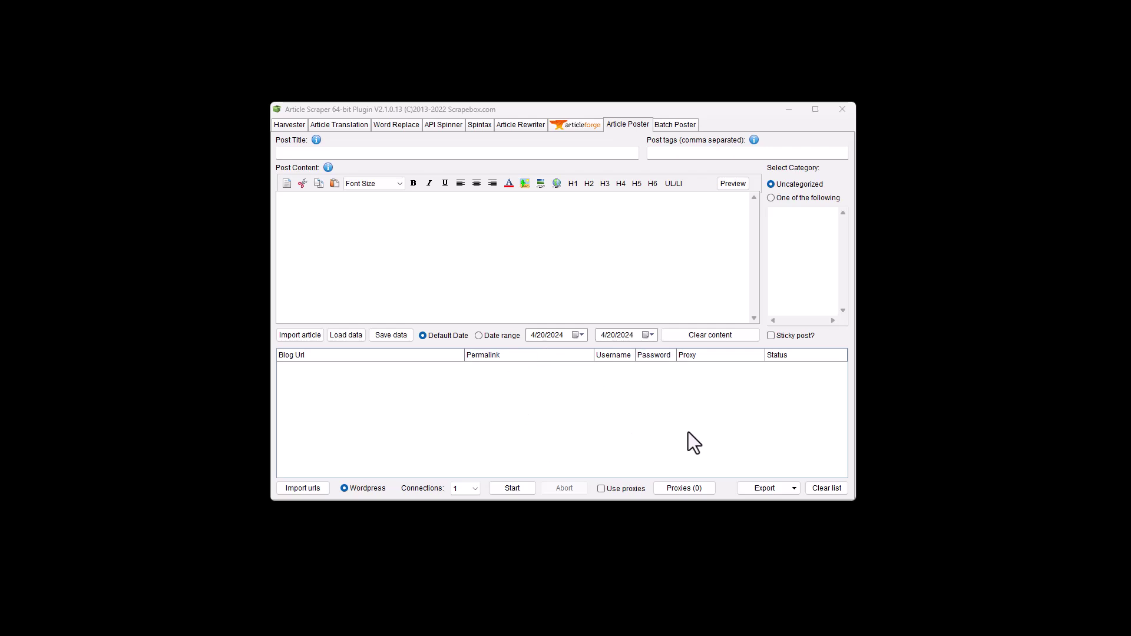
click(671, 125)
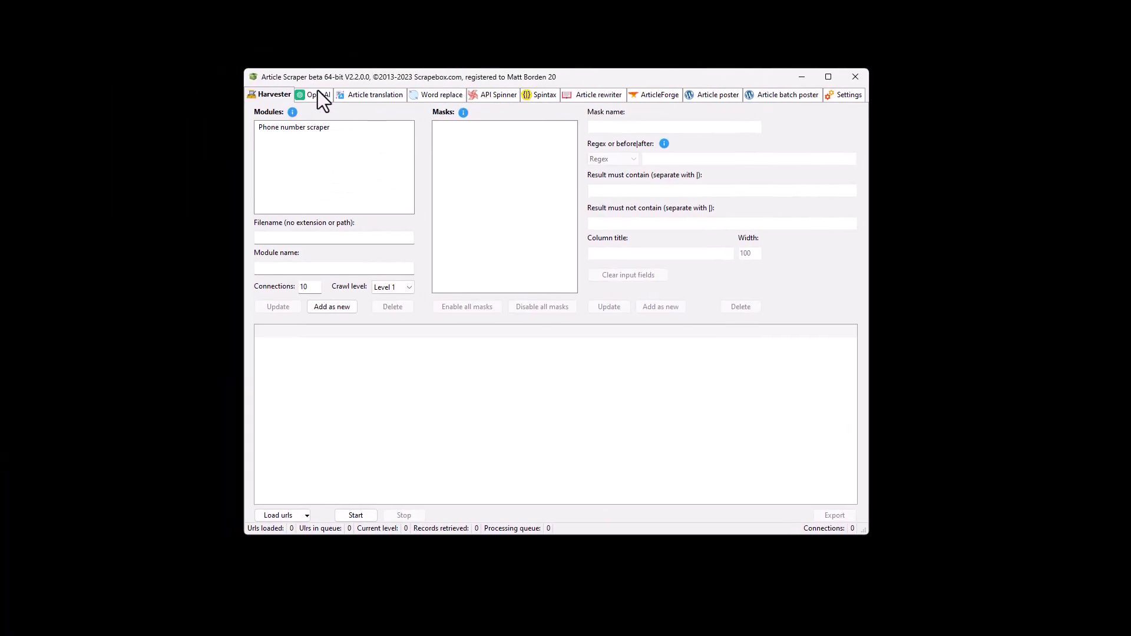
- Load the Phone number scraper module and inspect its Title and Column 2 masks
click(288, 129)
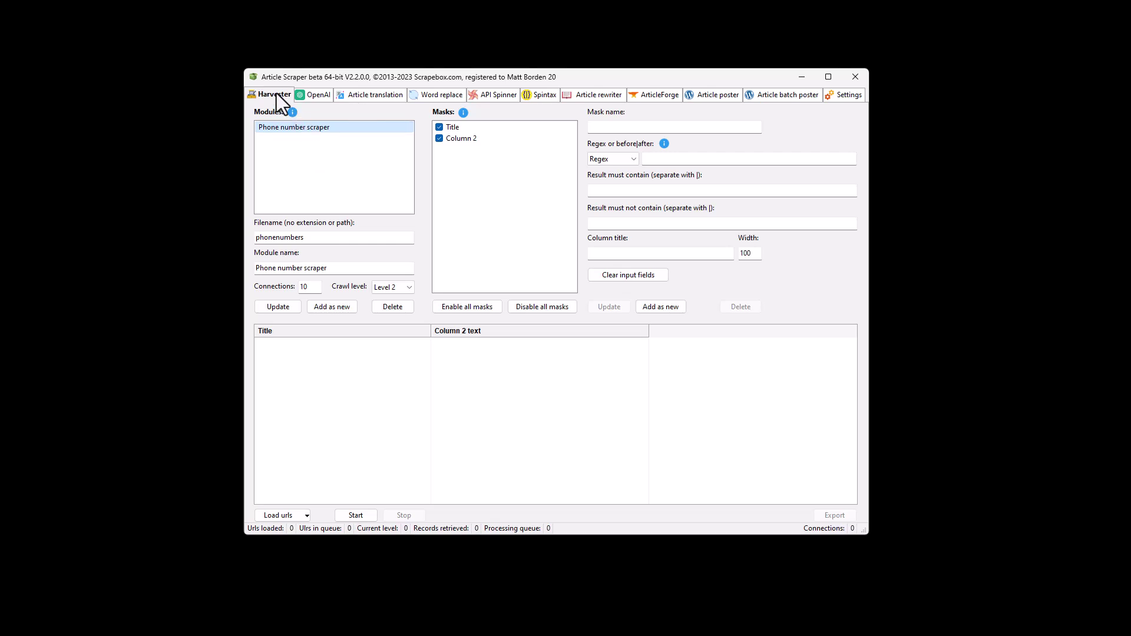
mouse_move(293, 112)
click(473, 131)
click(472, 140)
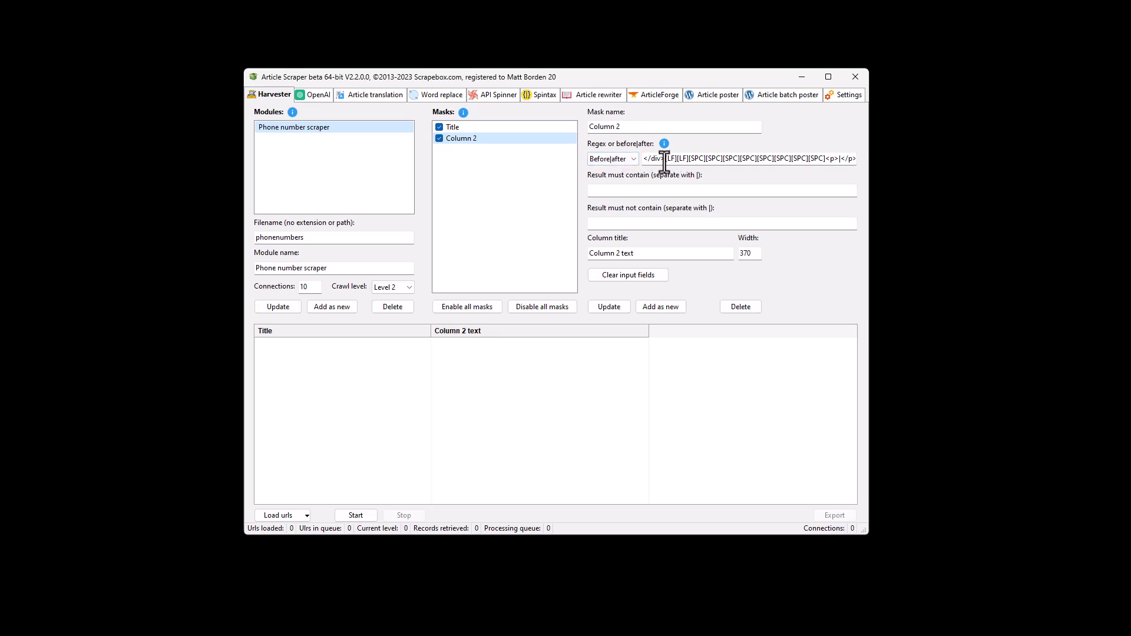
- Switch the Column 2 mask to Regex matching and review the phonenumbers filename and module name
drag(666, 159, 850, 159)
click(831, 159)
mouse_move(664, 144)
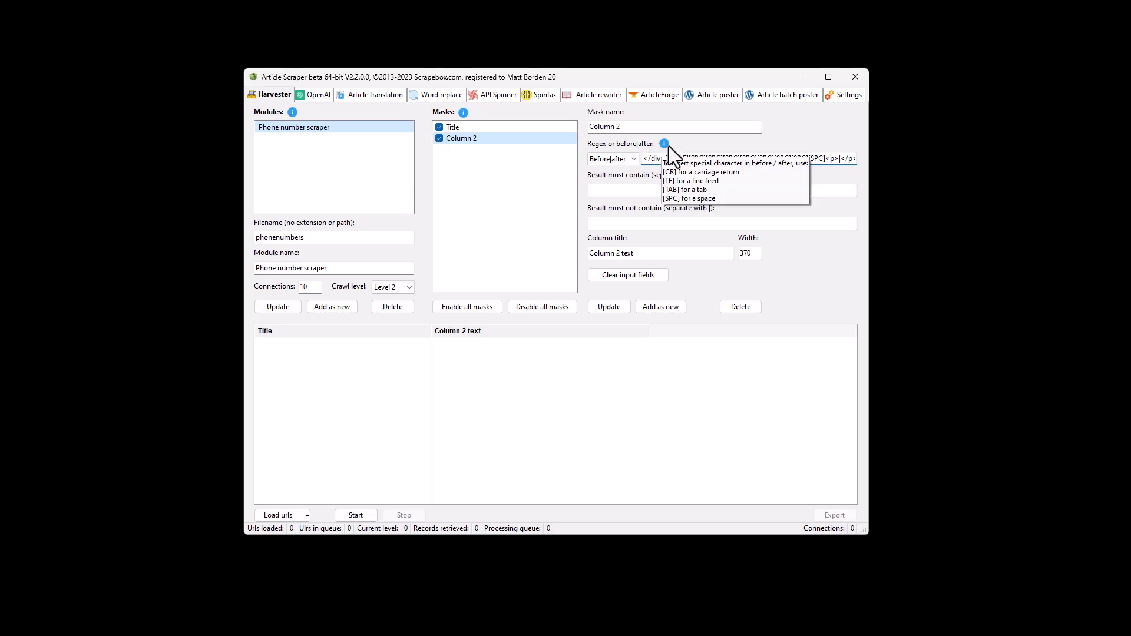
click(625, 157)
click(627, 176)
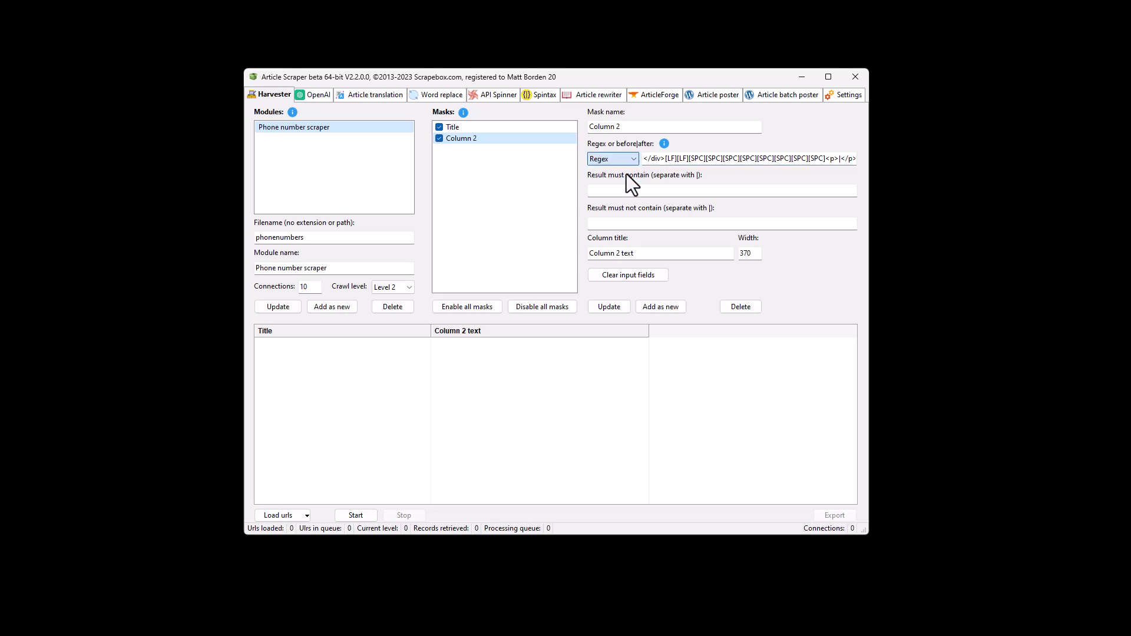
click(667, 159)
click(336, 237)
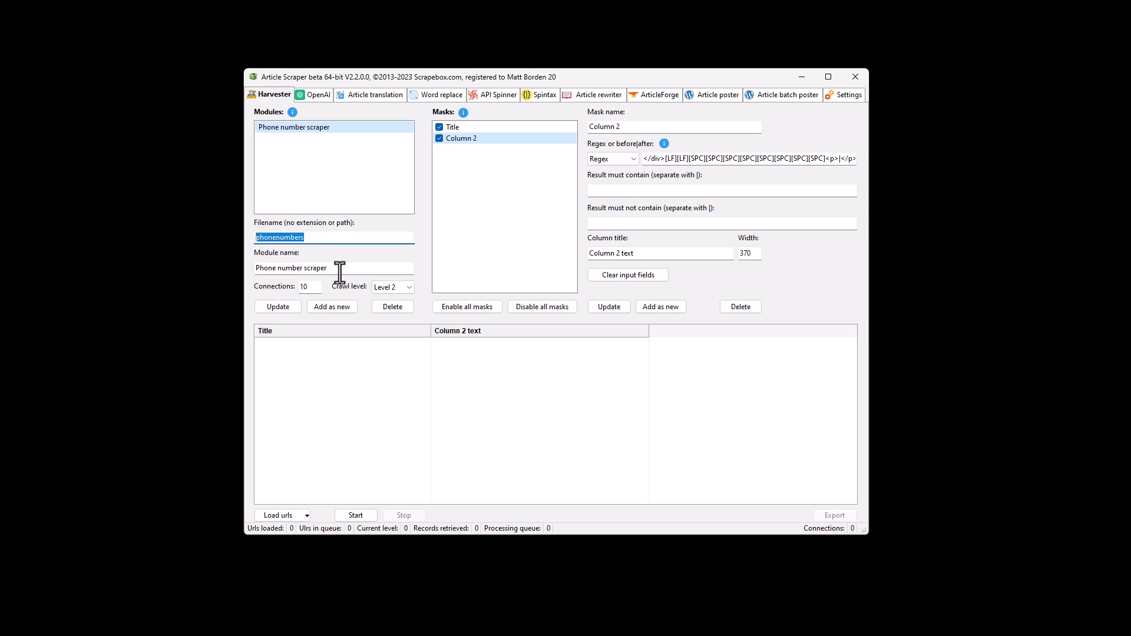
click(315, 268)
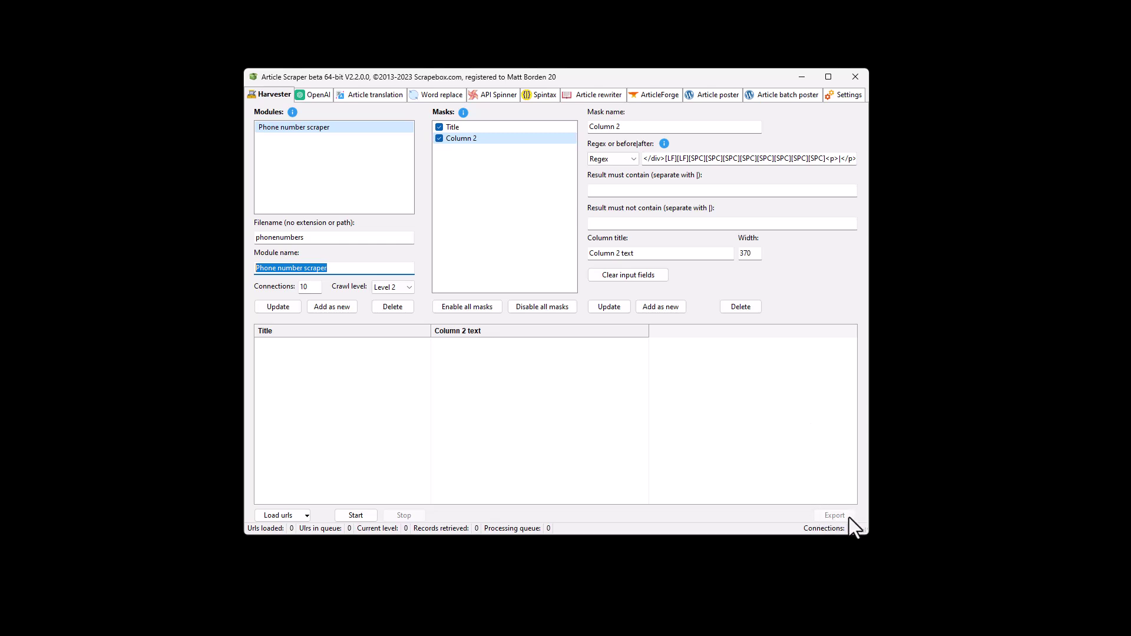
- Browse the OpenAI, Article translation, Word replace and API Spinner pages, then land on Spintax
click(317, 95)
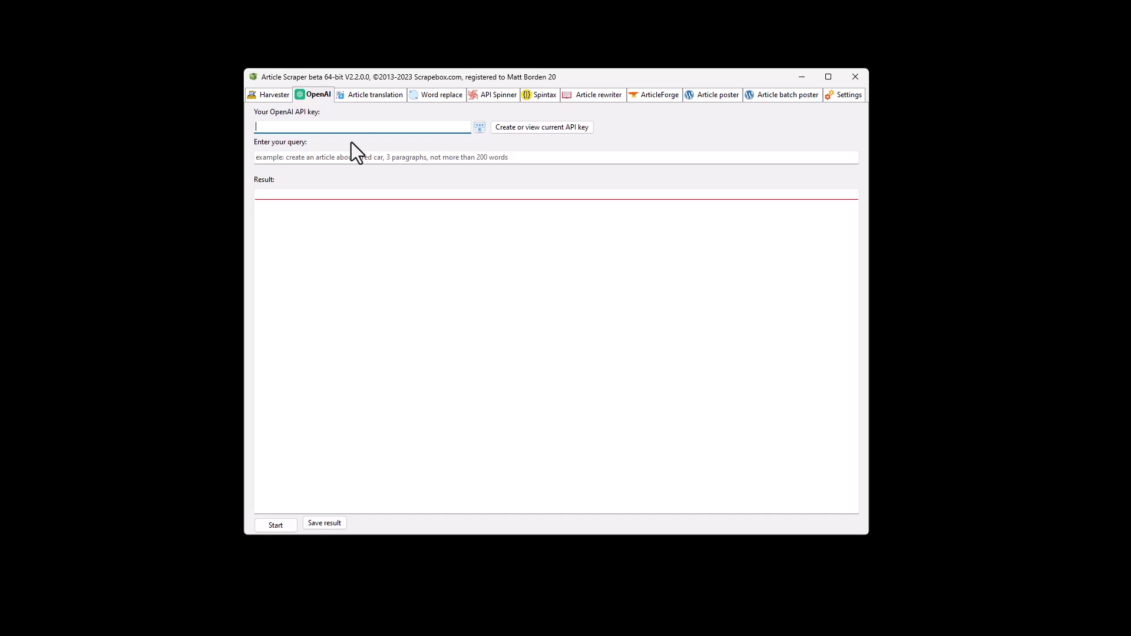
click(377, 94)
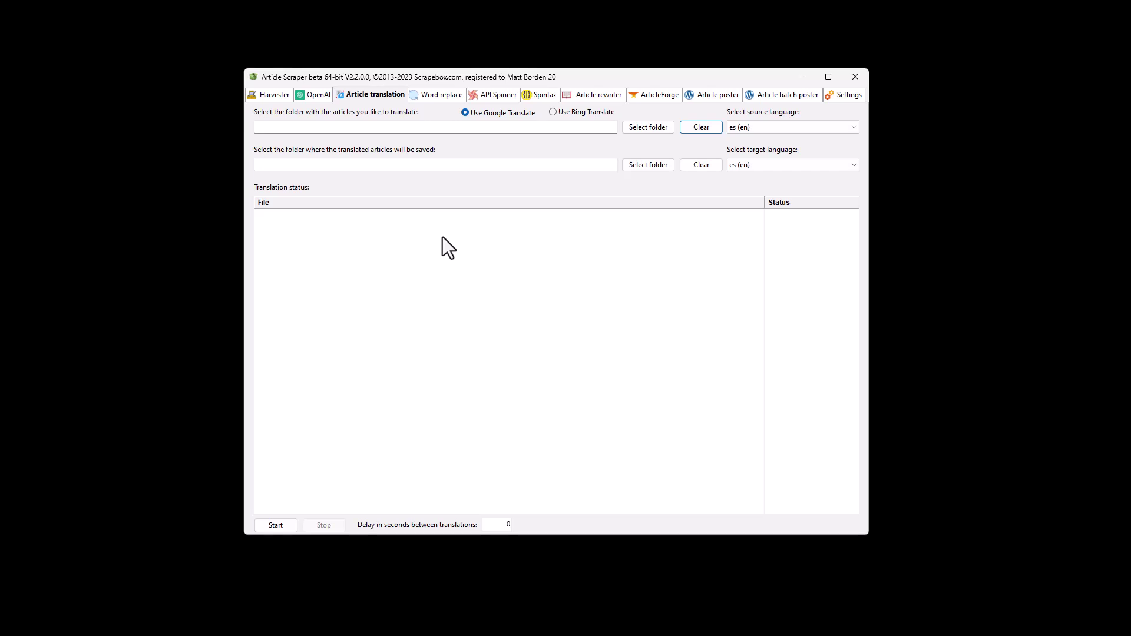
click(442, 94)
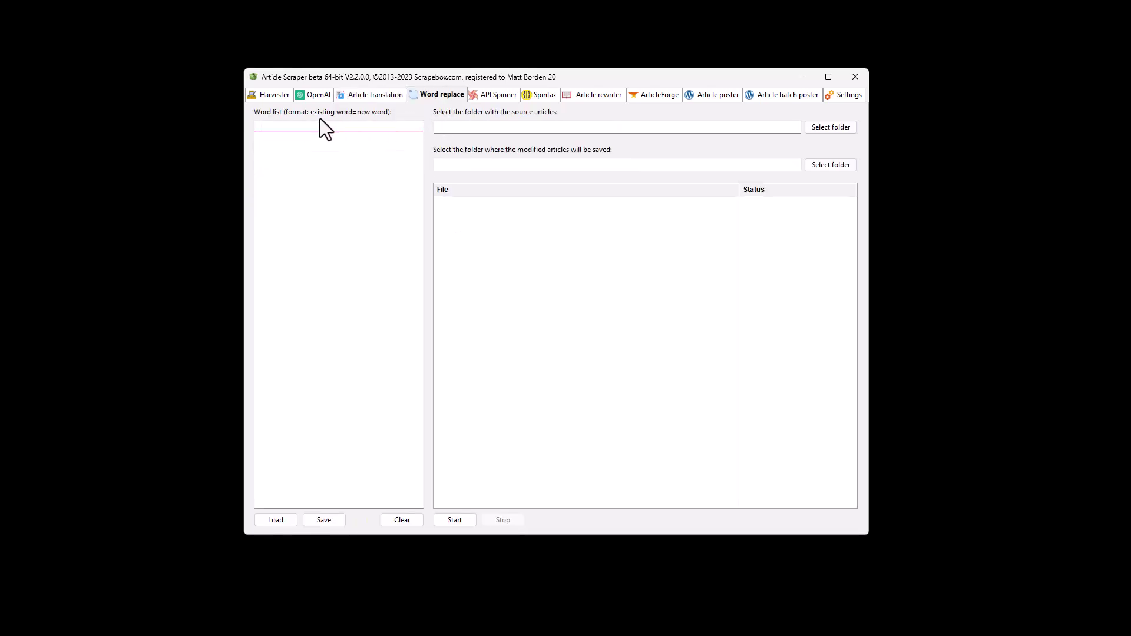
click(495, 94)
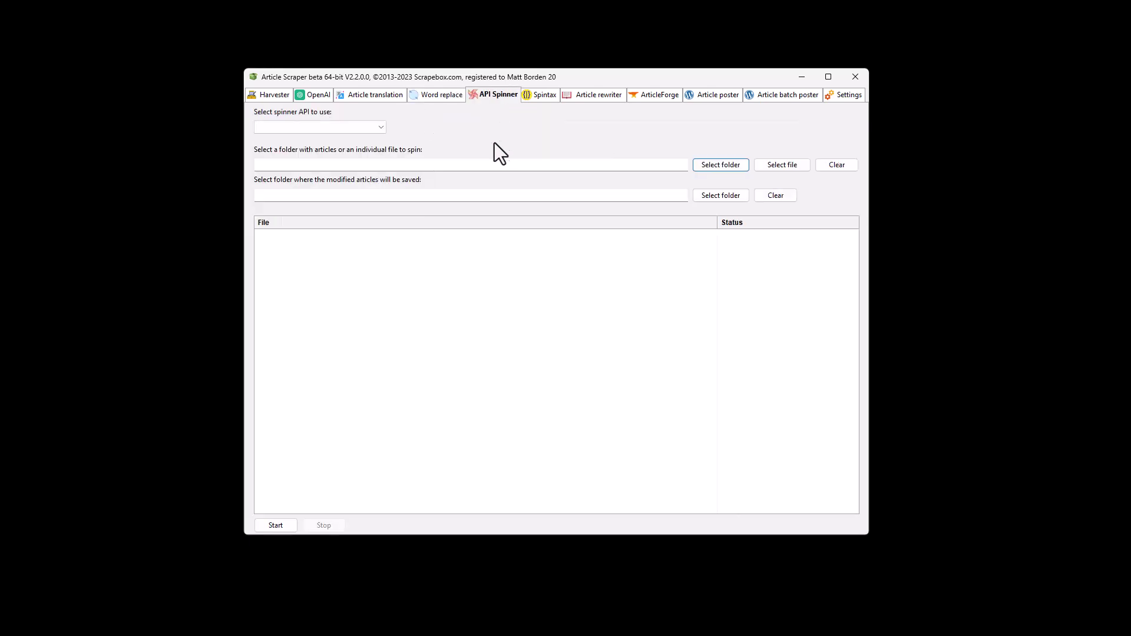
click(351, 126)
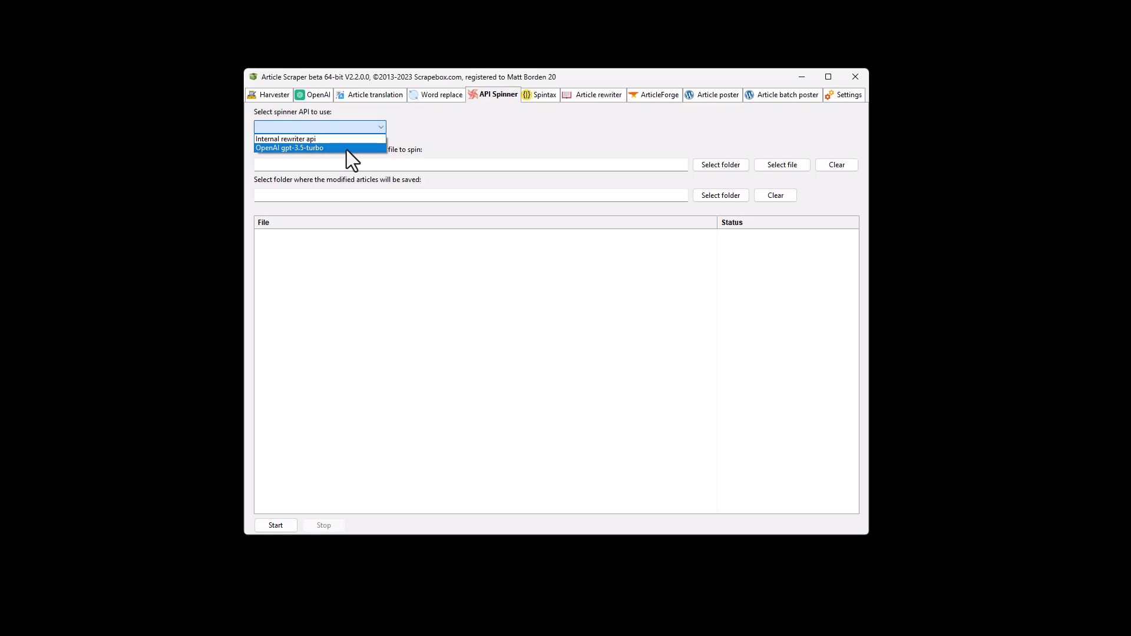
click(534, 99)
click(539, 97)
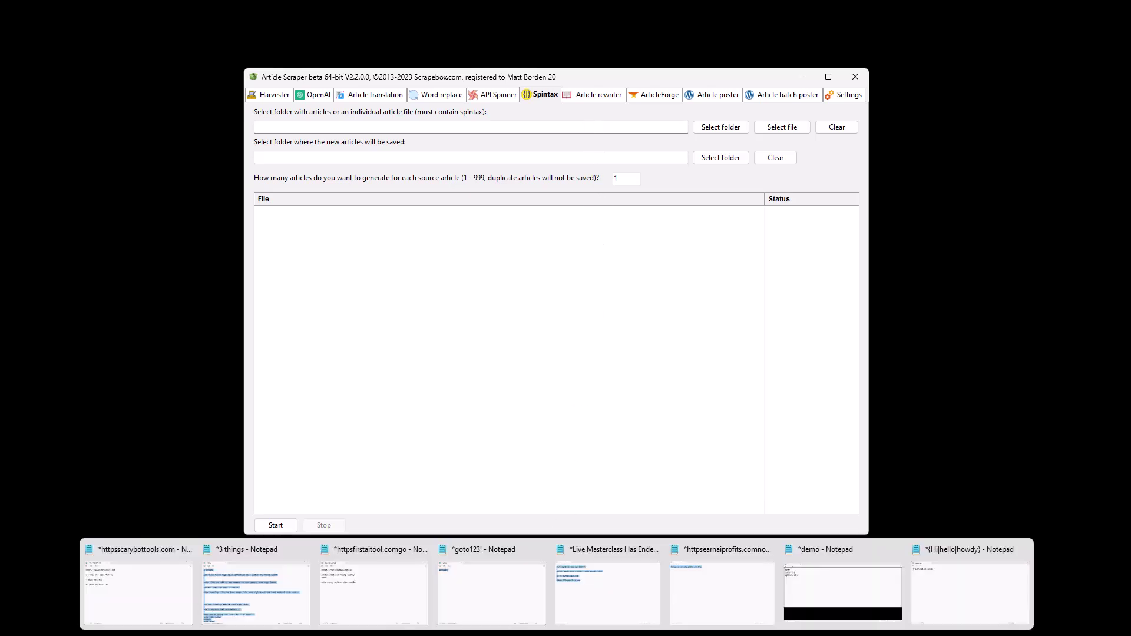
- Trim the Notepad sample '{Hi|hello|howdy}' to just 'Hi', then minimize Notepad
click(1032, 558)
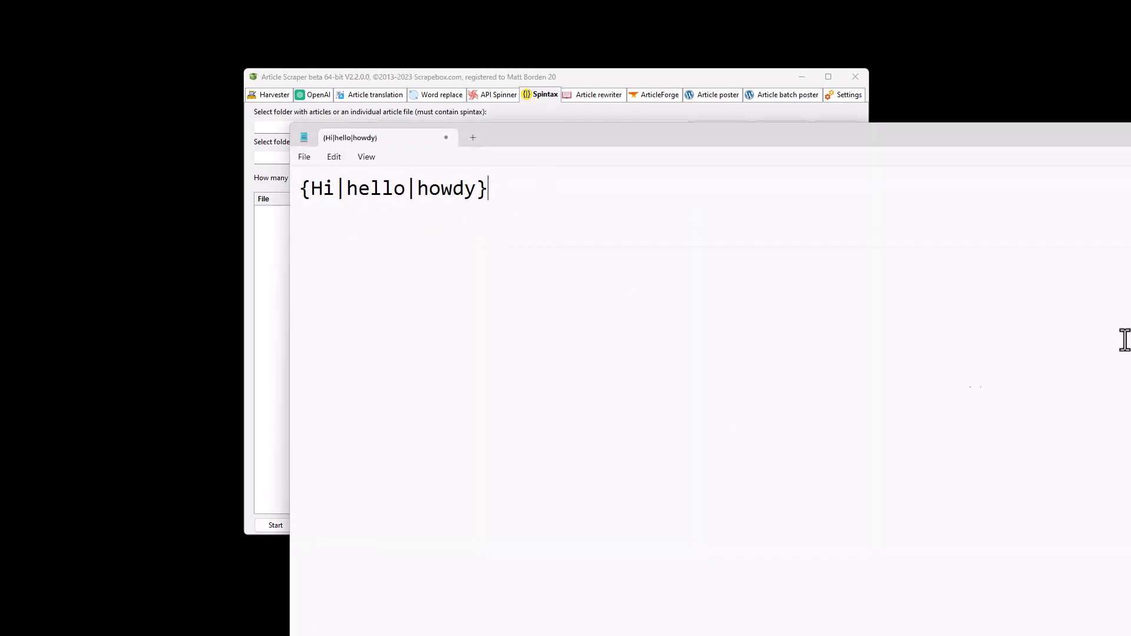
drag(579, 209, 357, 200)
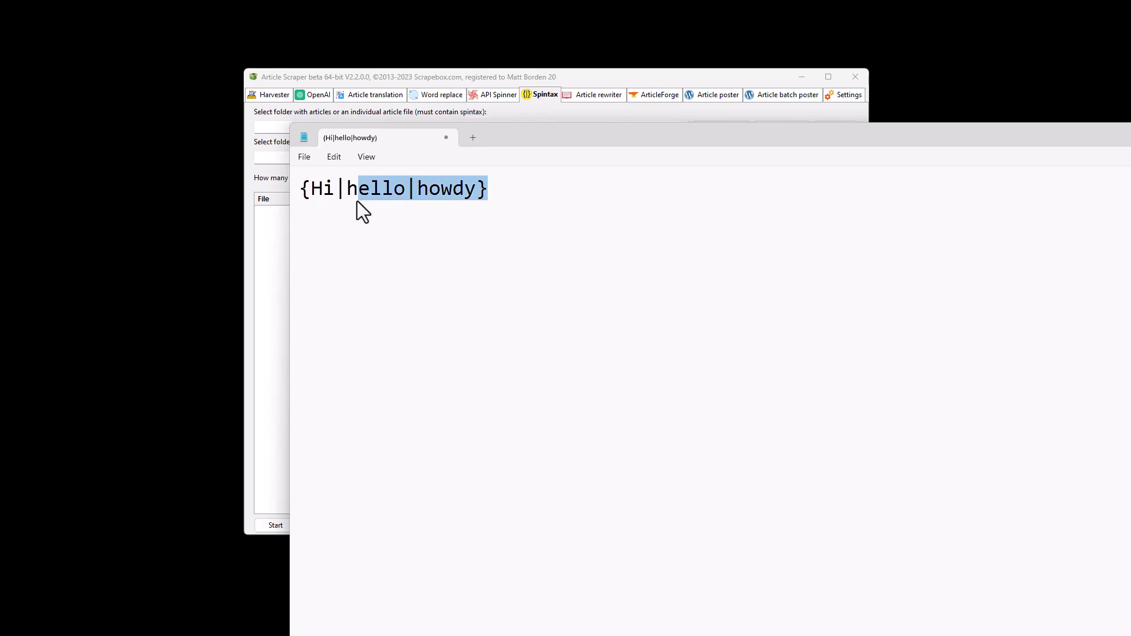
key(BackSpace)
click(308, 190)
key(BackSpace)
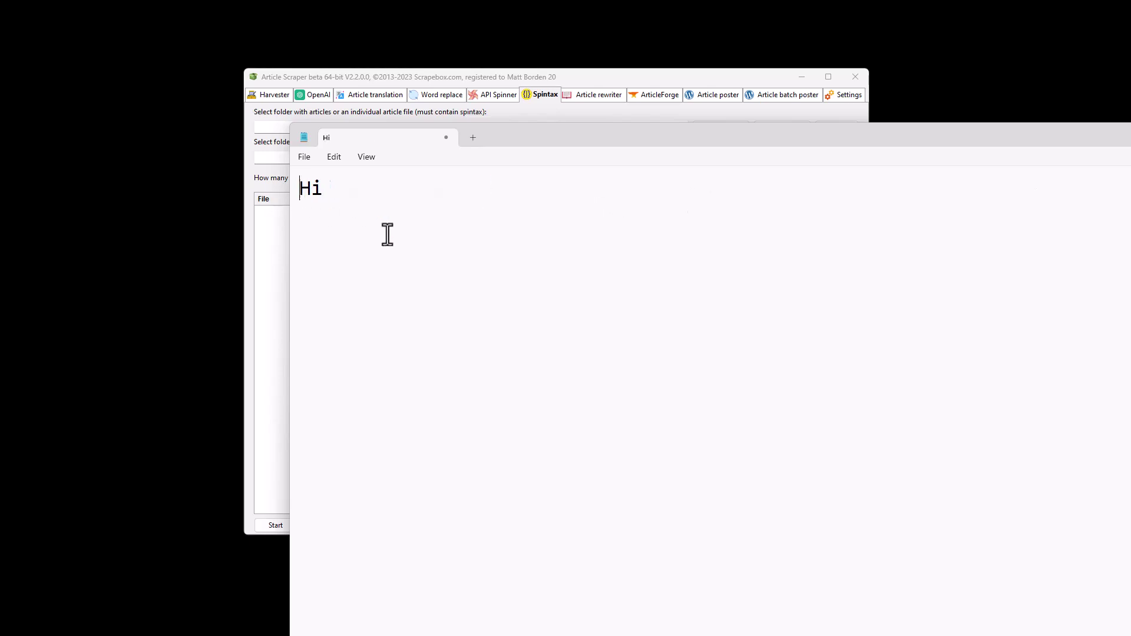
key(super+Down)
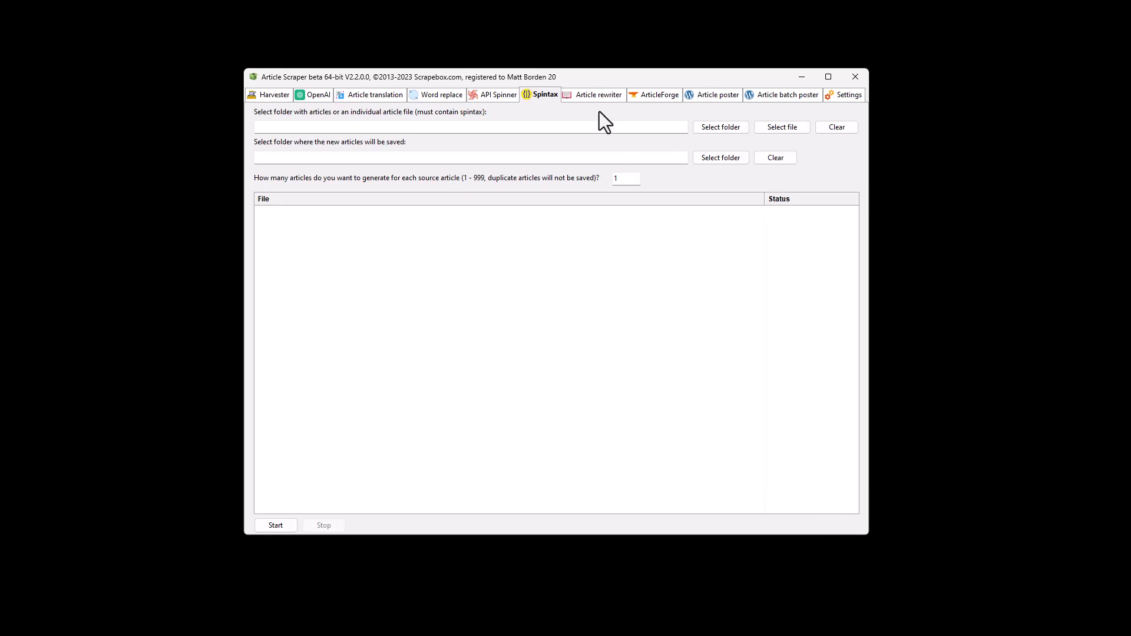
- Browse the Article rewriter, ArticleForge, Article poster and batch poster pages, ending on Settings
click(589, 96)
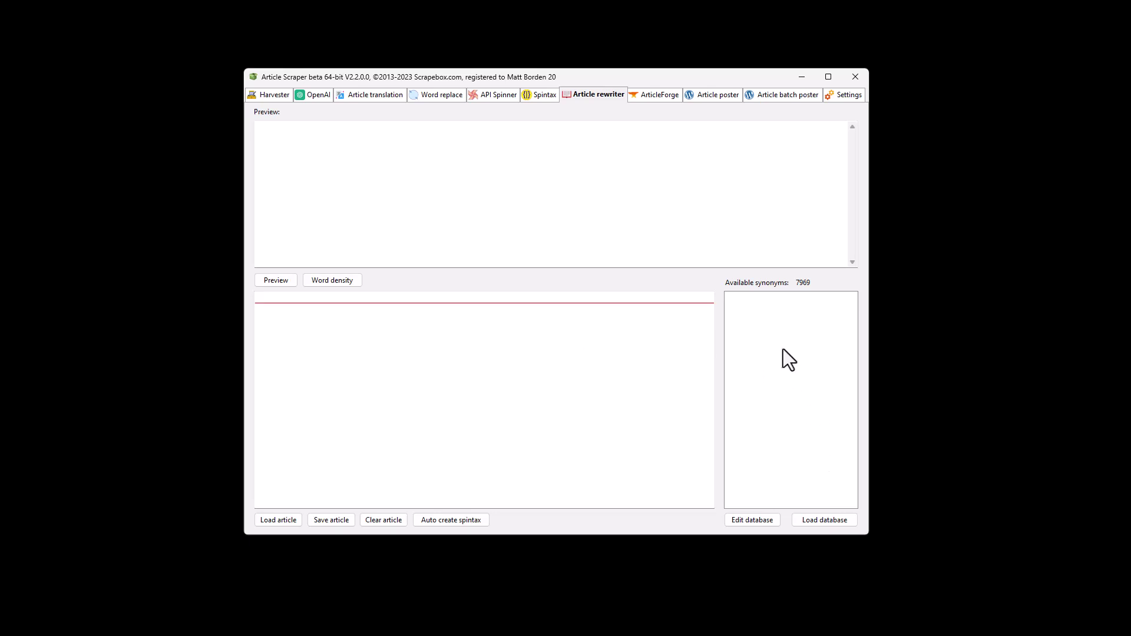
click(373, 159)
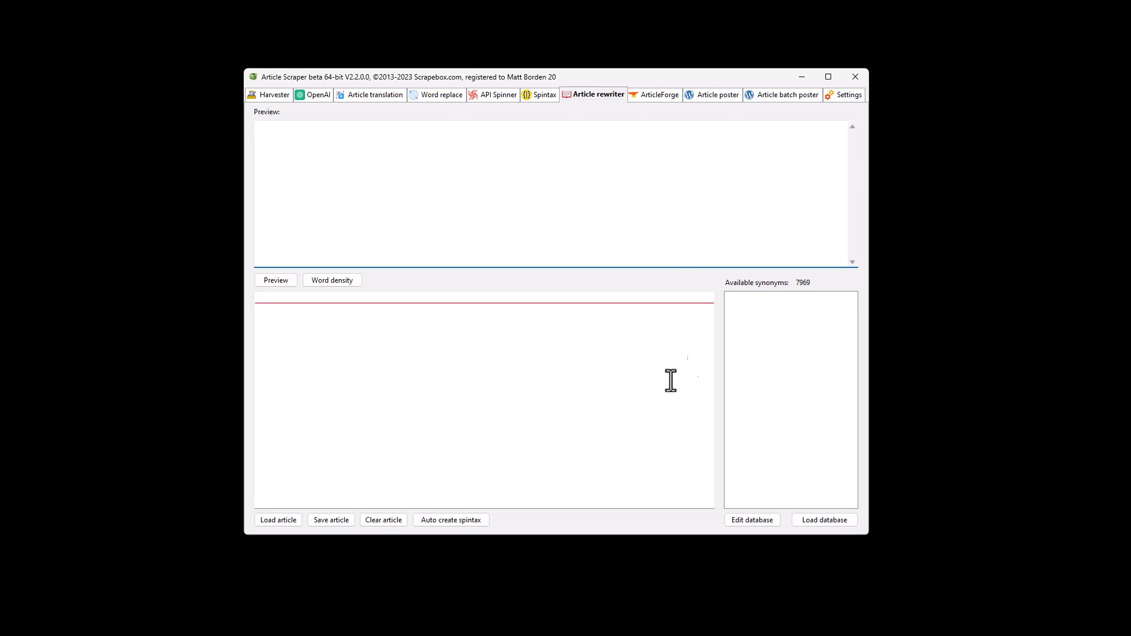
click(649, 99)
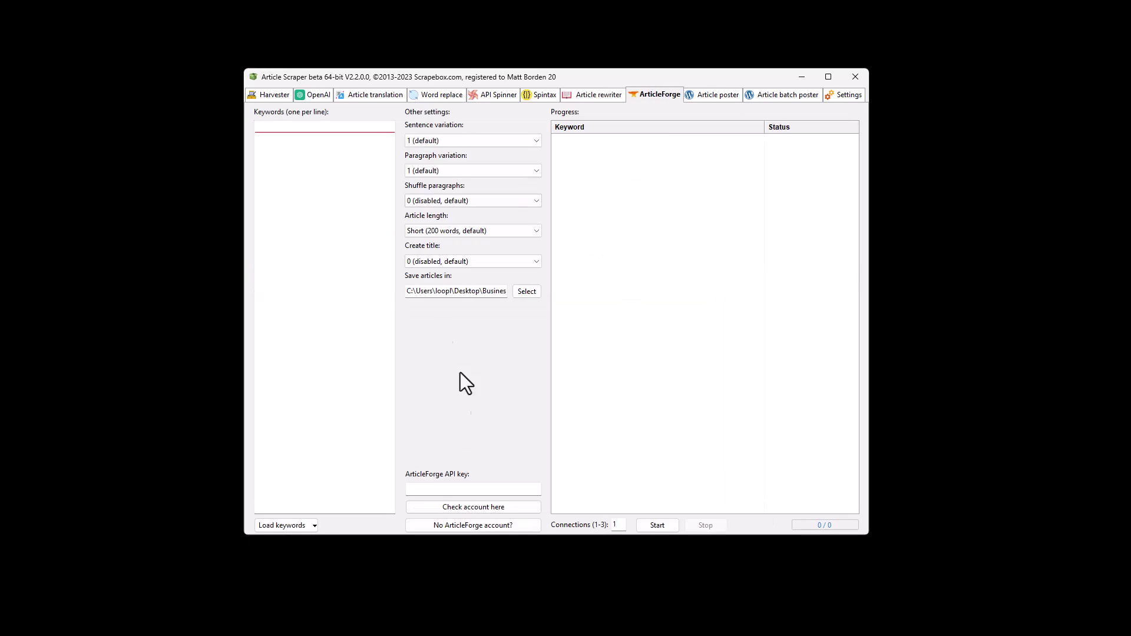
click(499, 489)
click(710, 97)
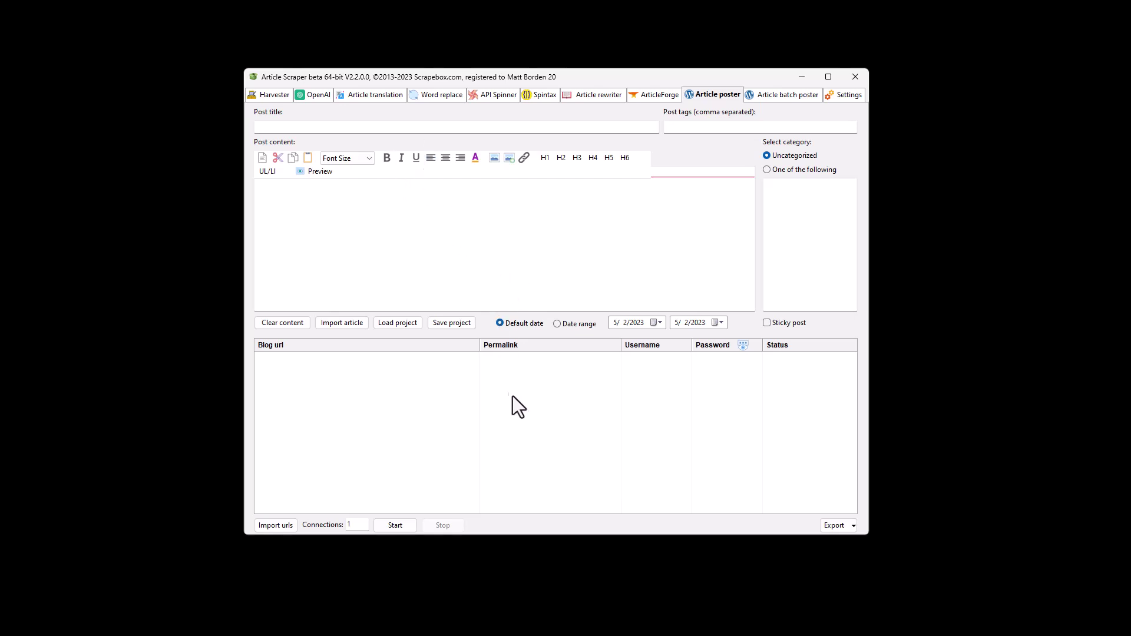
click(781, 96)
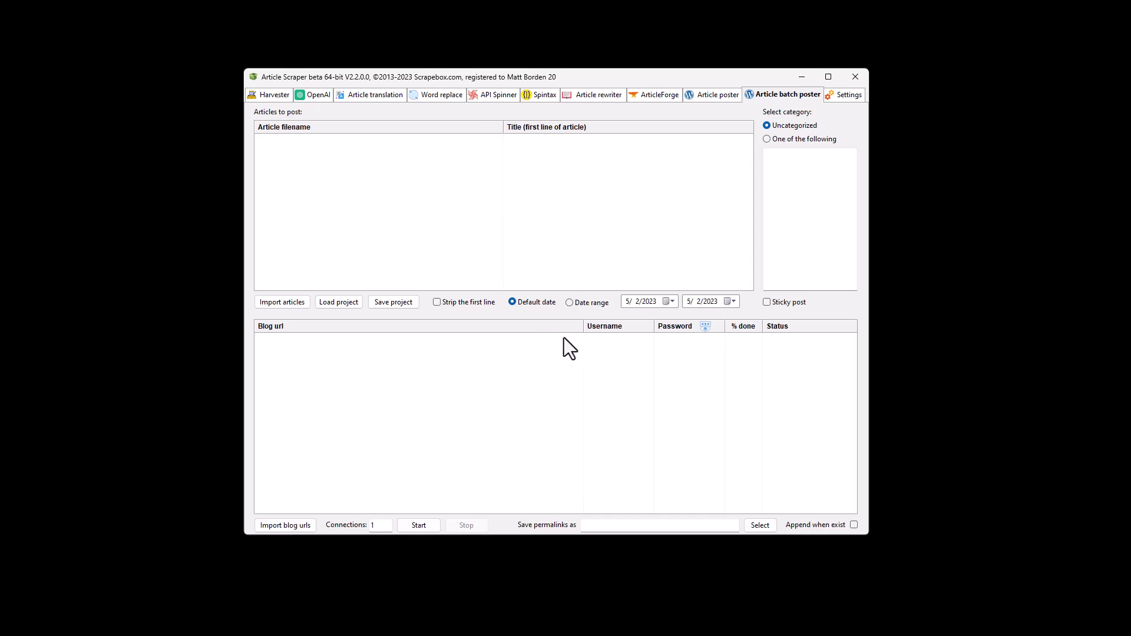
click(844, 96)
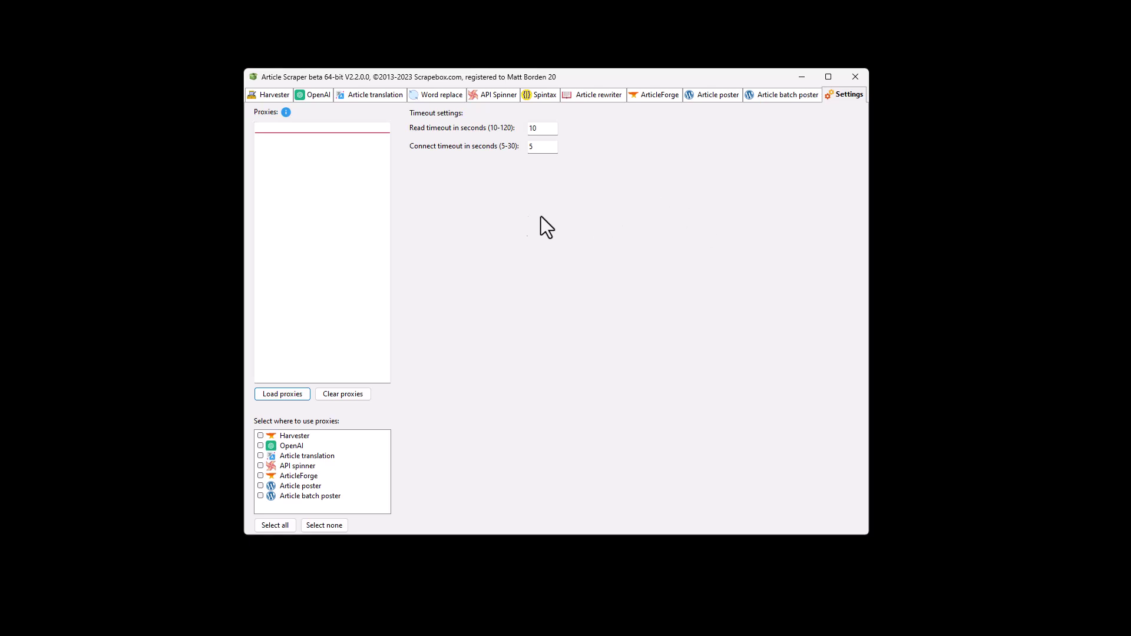
- Click into the empty Proxies list, then move the Article Scraper window up and left
click(357, 153)
drag(322, 76, 298, 63)
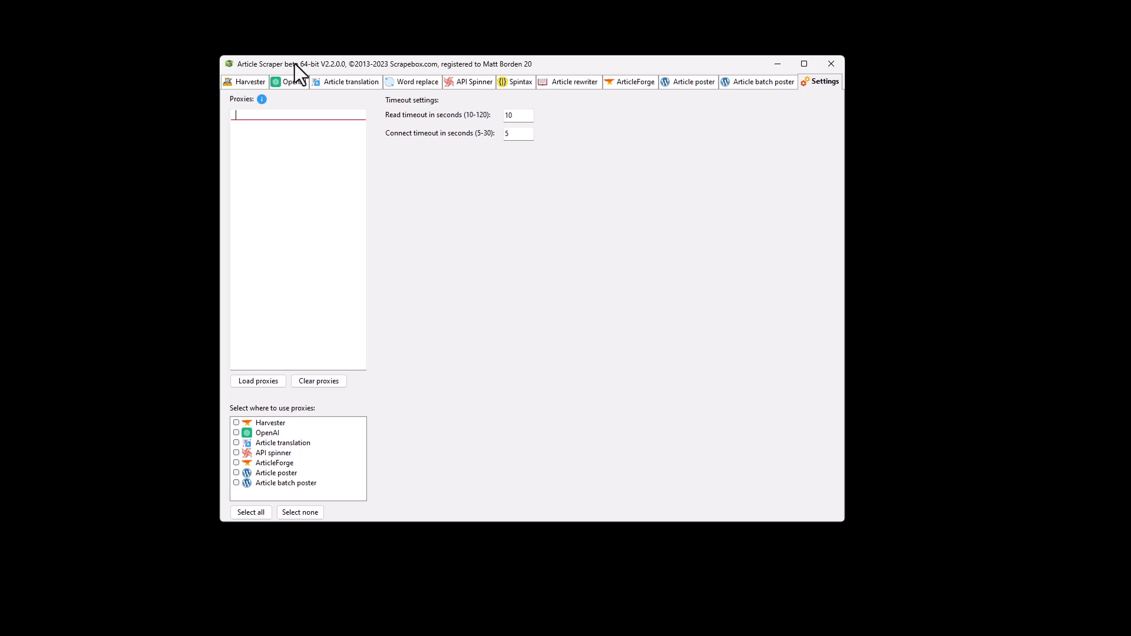
- Revisit the OpenAI and Harvester pages, then check the API Spinner service list without picking one
click(298, 87)
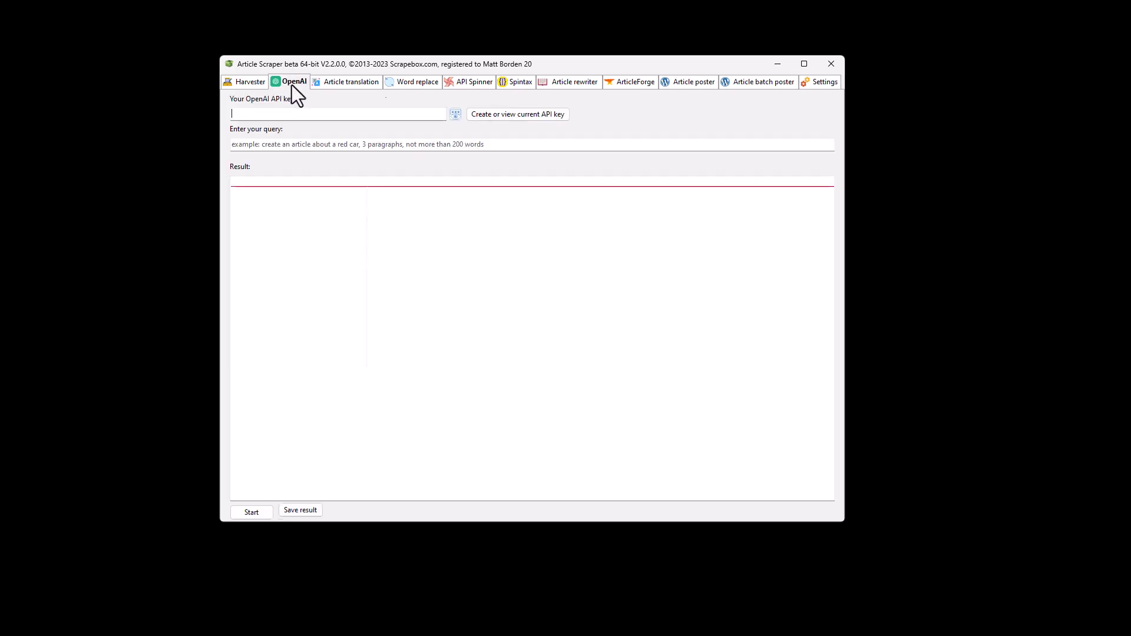
click(245, 81)
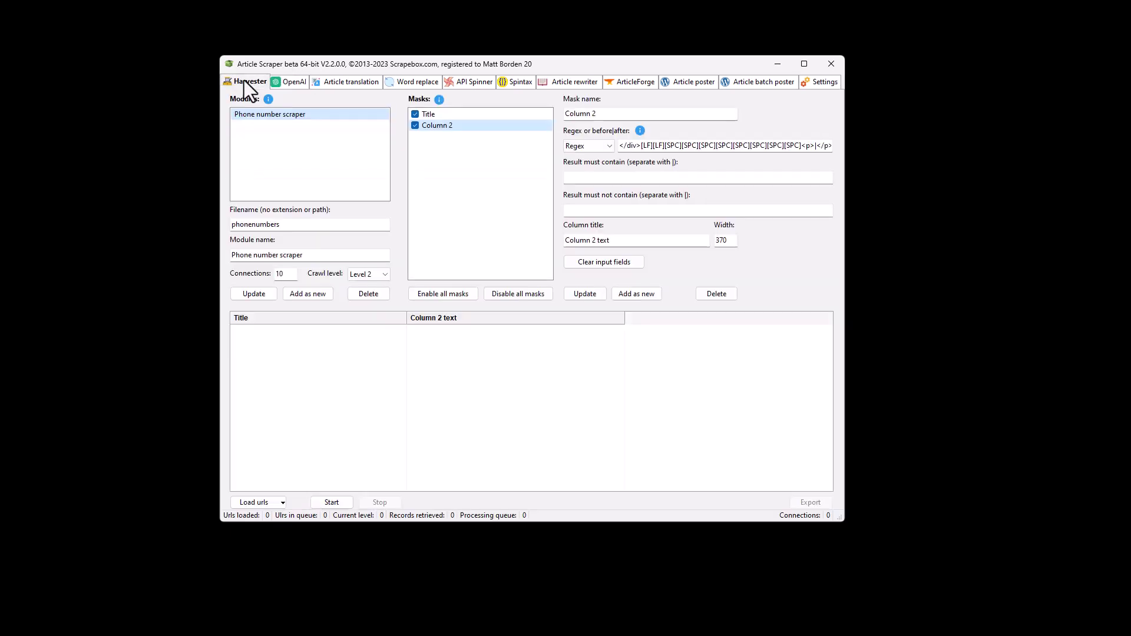
click(291, 82)
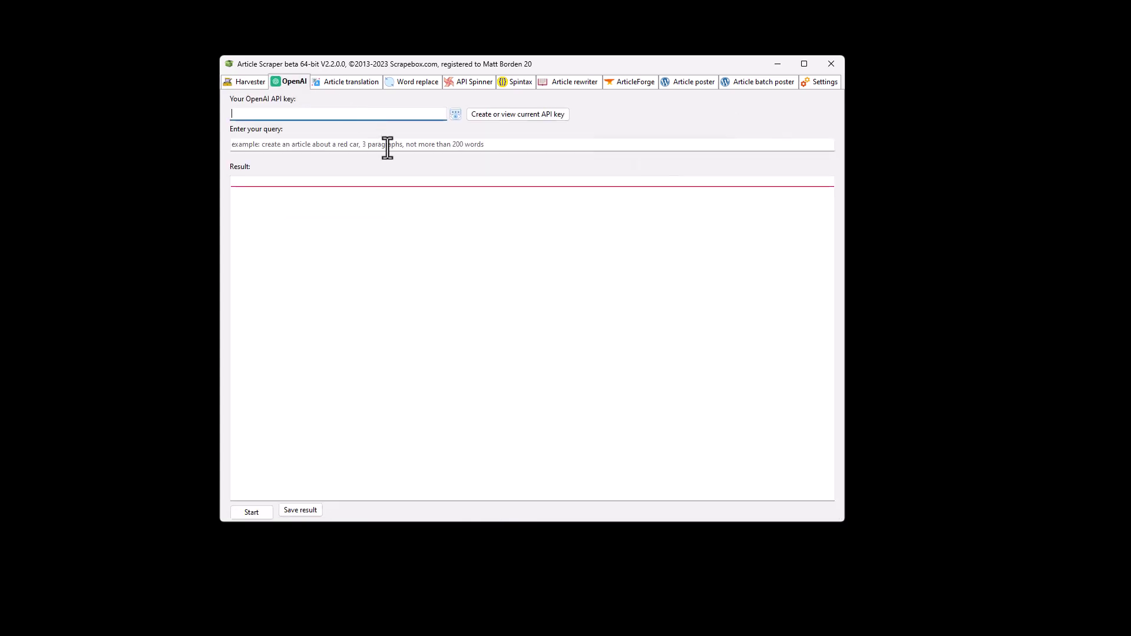
click(453, 85)
click(348, 115)
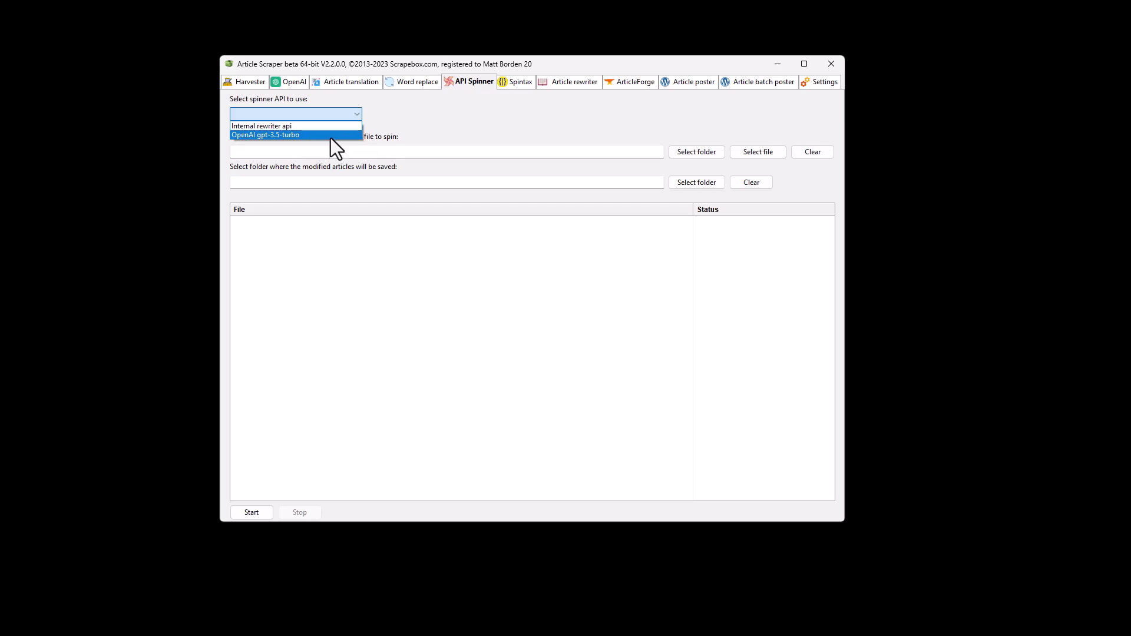
click(331, 138)
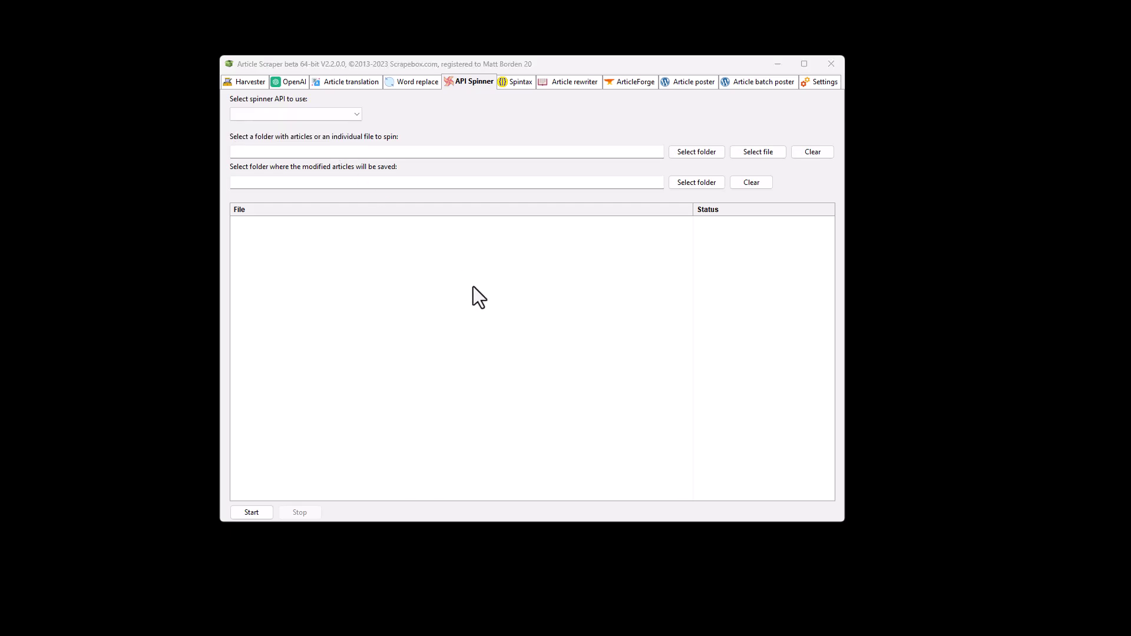